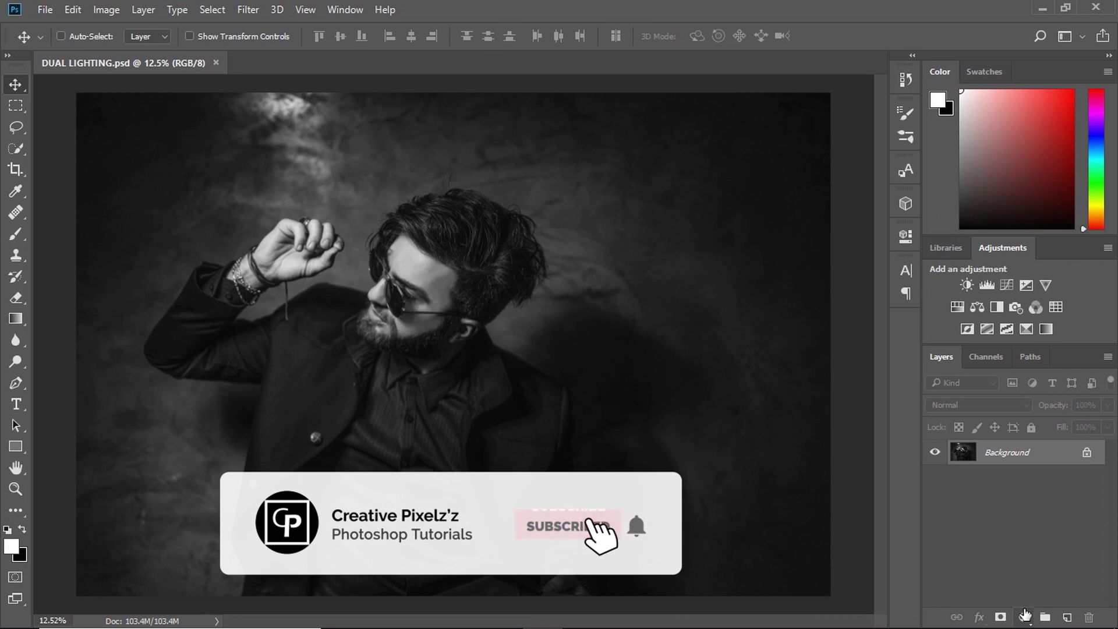
- Add a Gradient Fill layer above the black-and-white portrait
left_click(1024, 616)
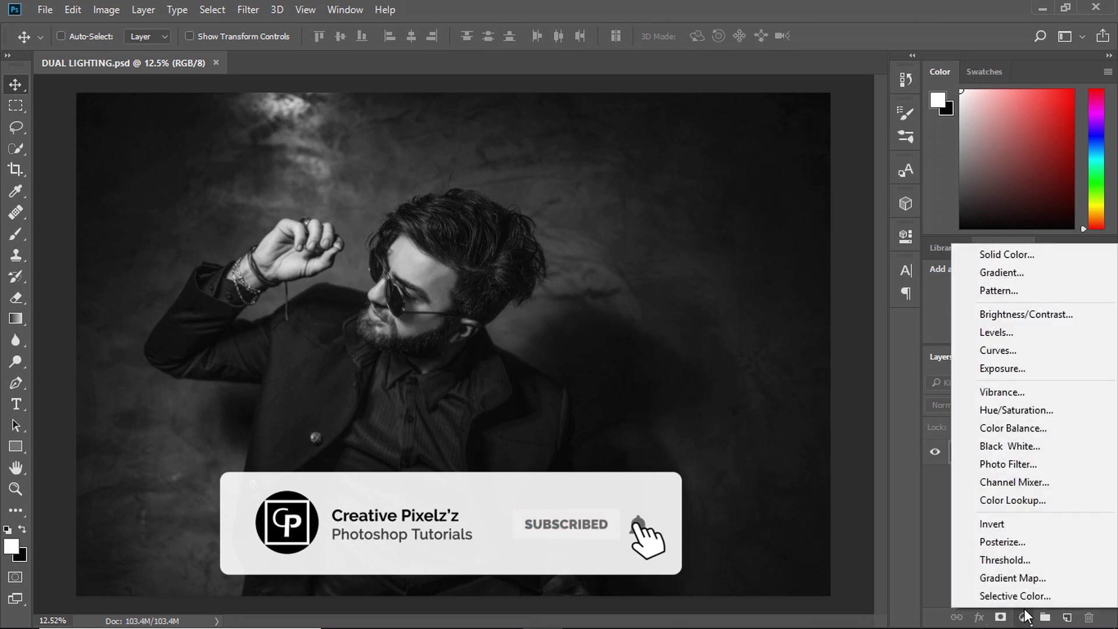
left_click(997, 273)
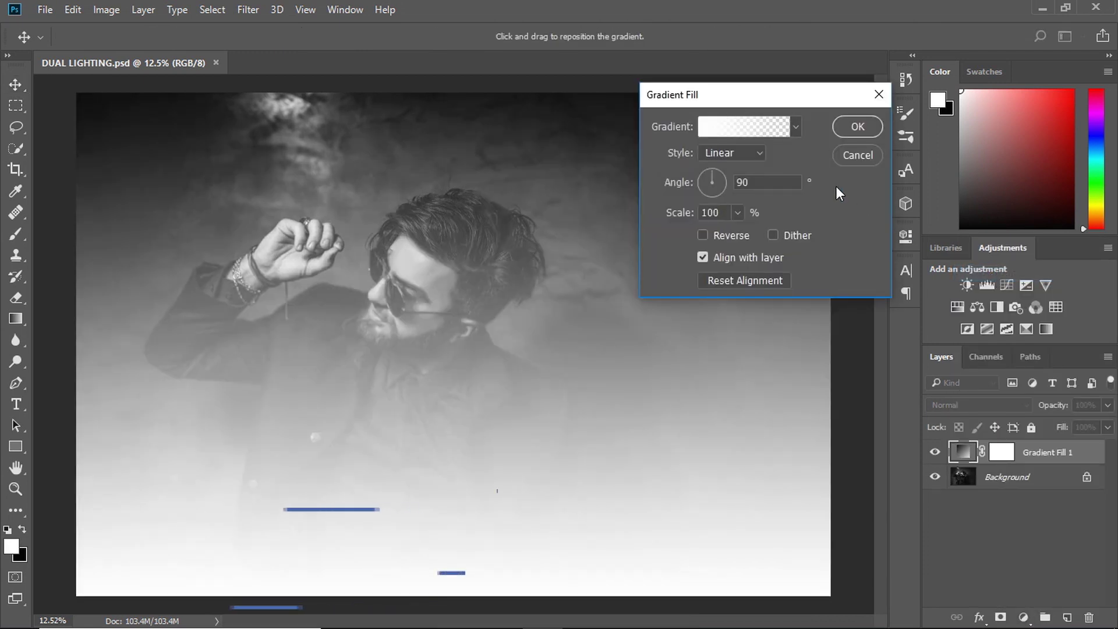
- Apply the orange-to-dark-red gradient preset with angle 0 and scale 107%, and confirm
left_click(795, 127)
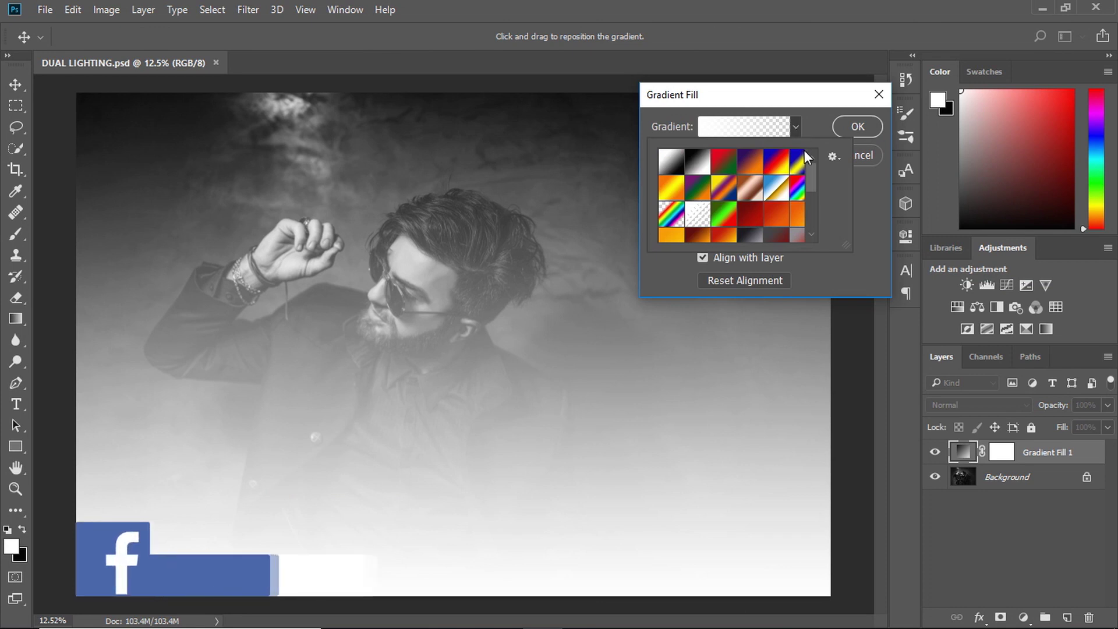
left_click_drag(809, 177, 806, 229)
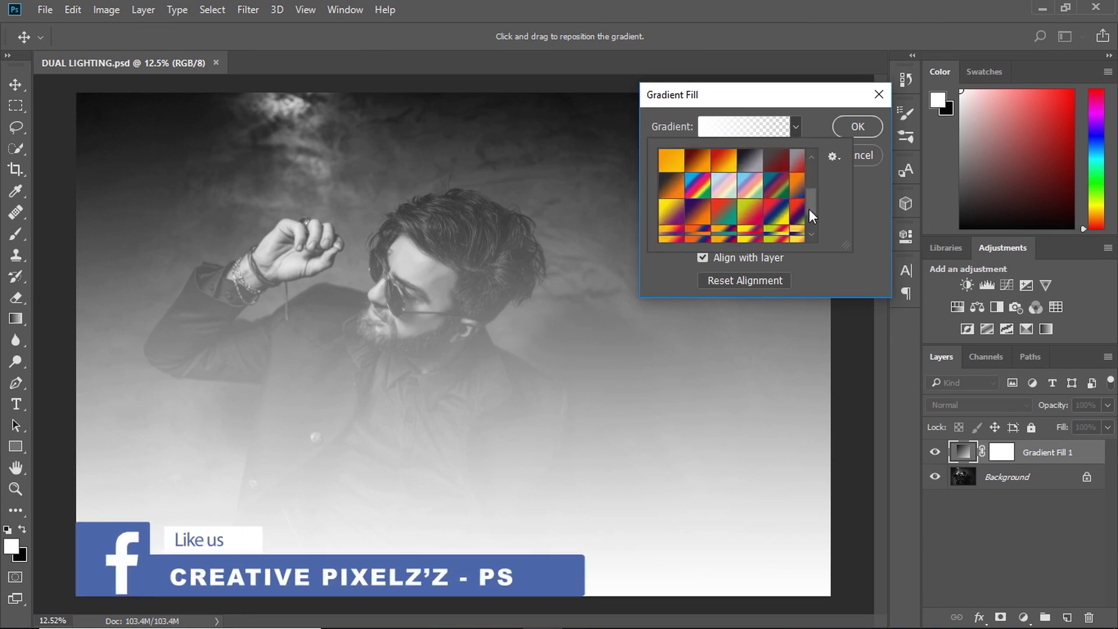
left_click(798, 211)
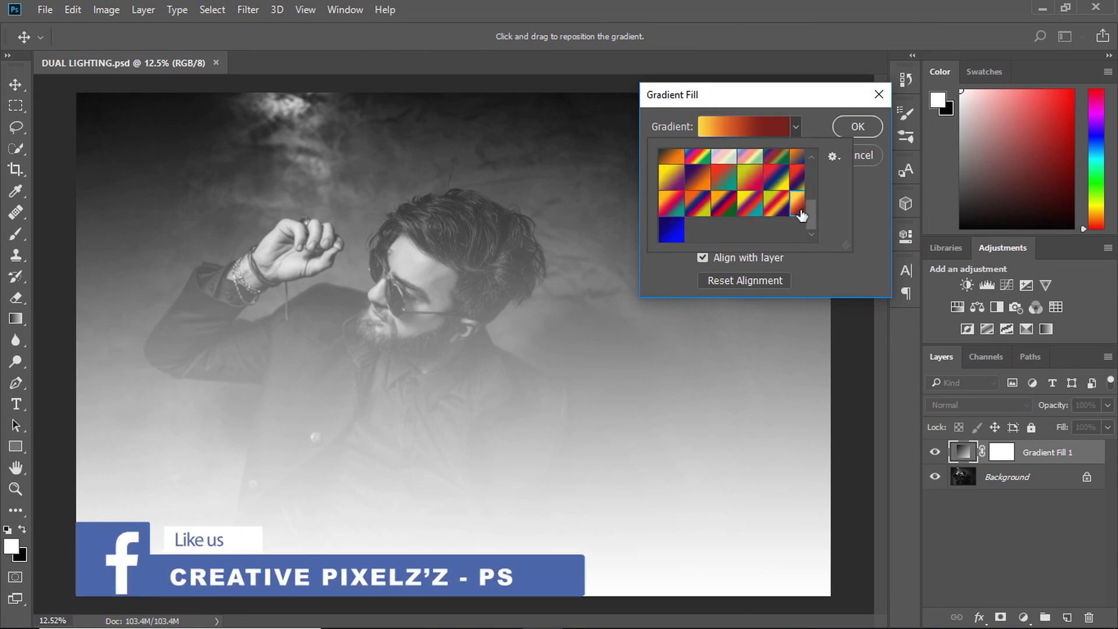
left_click_drag(845, 249, 852, 255)
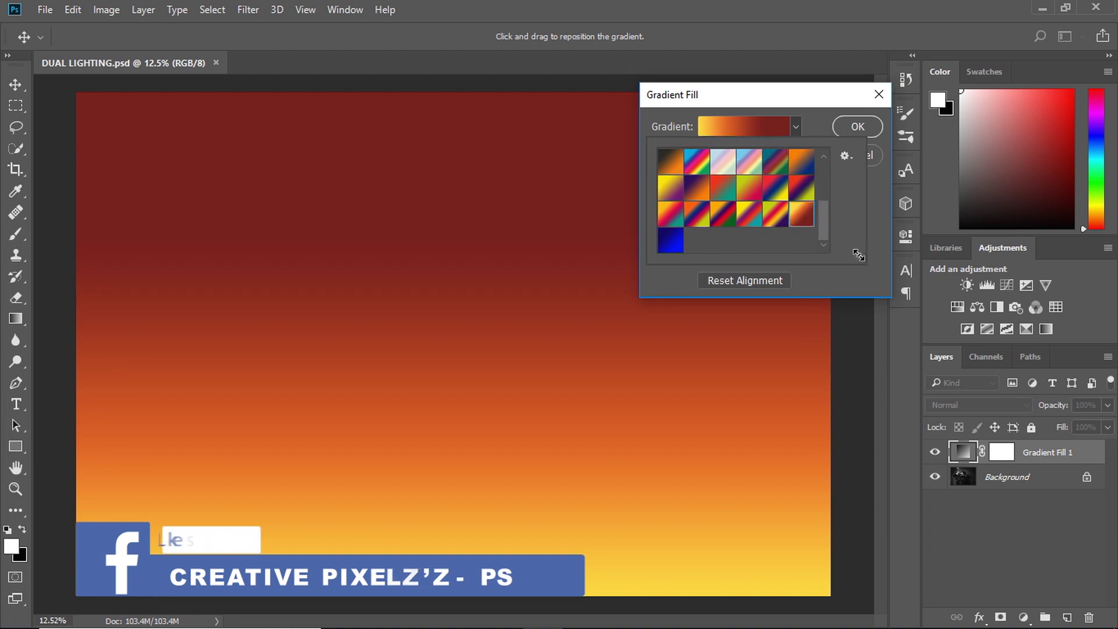
left_click(874, 219)
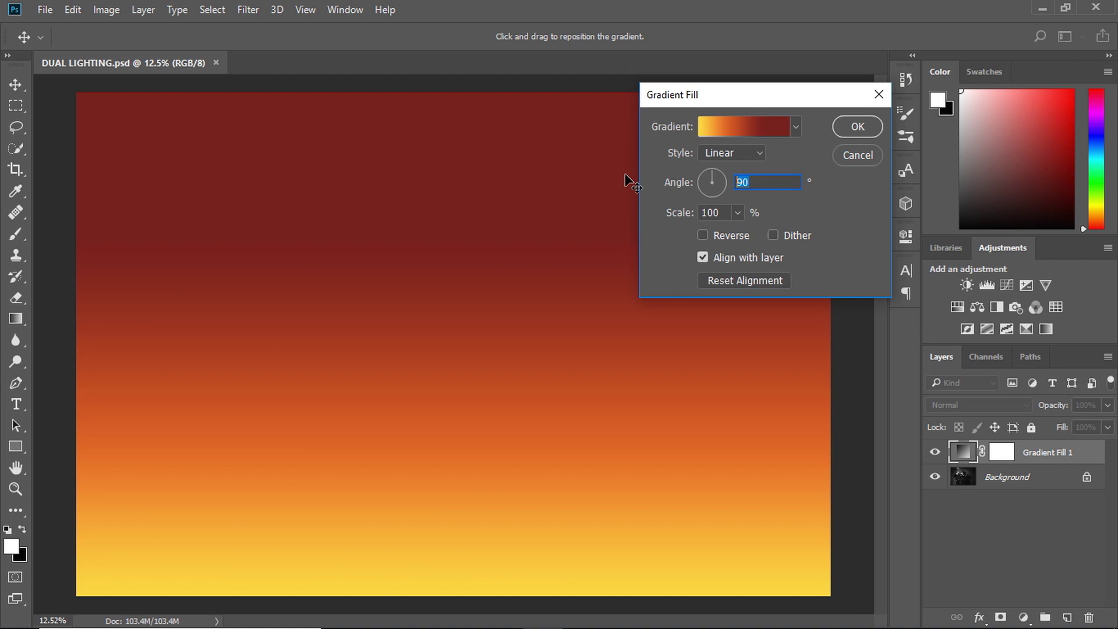
type("0")
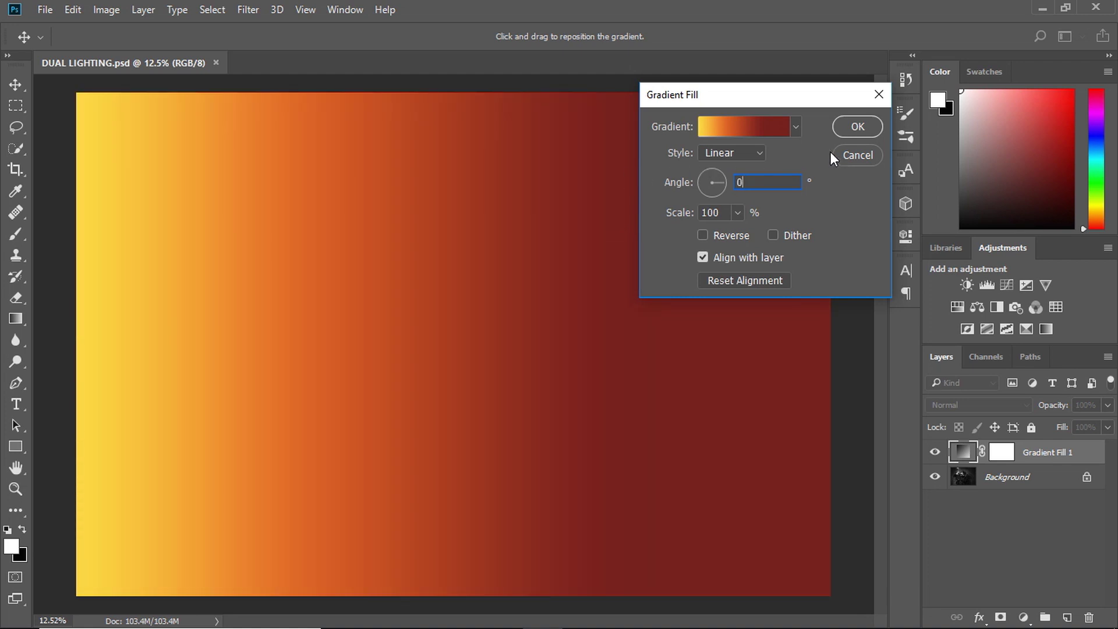
left_click_drag(674, 216, 680, 217)
left_click(865, 131)
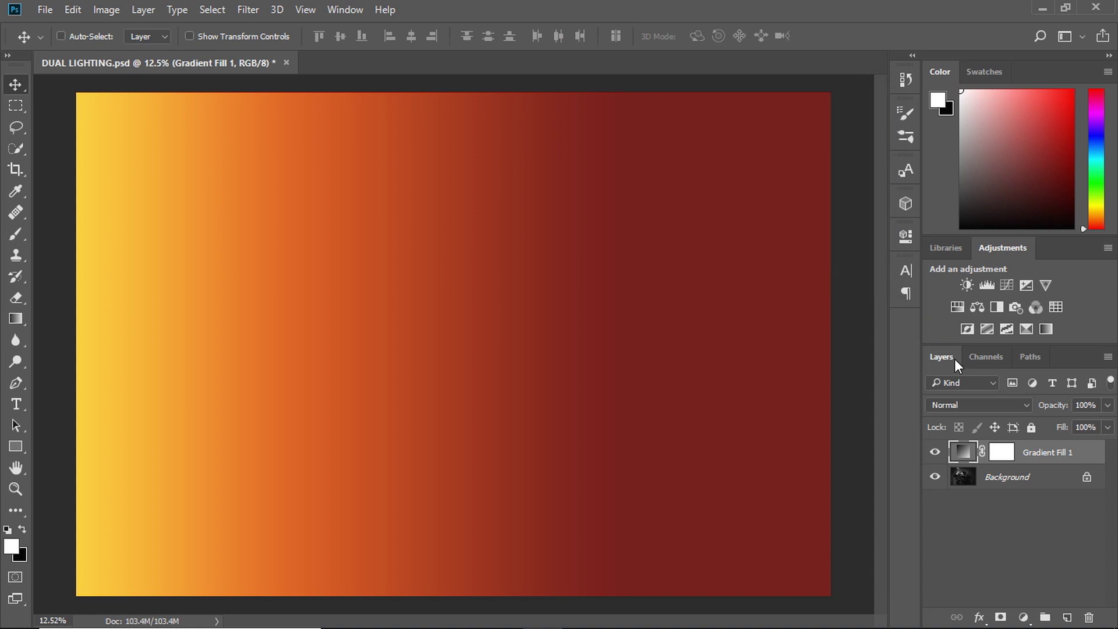
- Blend Gradient Fill 1 in Color mode, toggling its visibility to compare
left_click(976, 404)
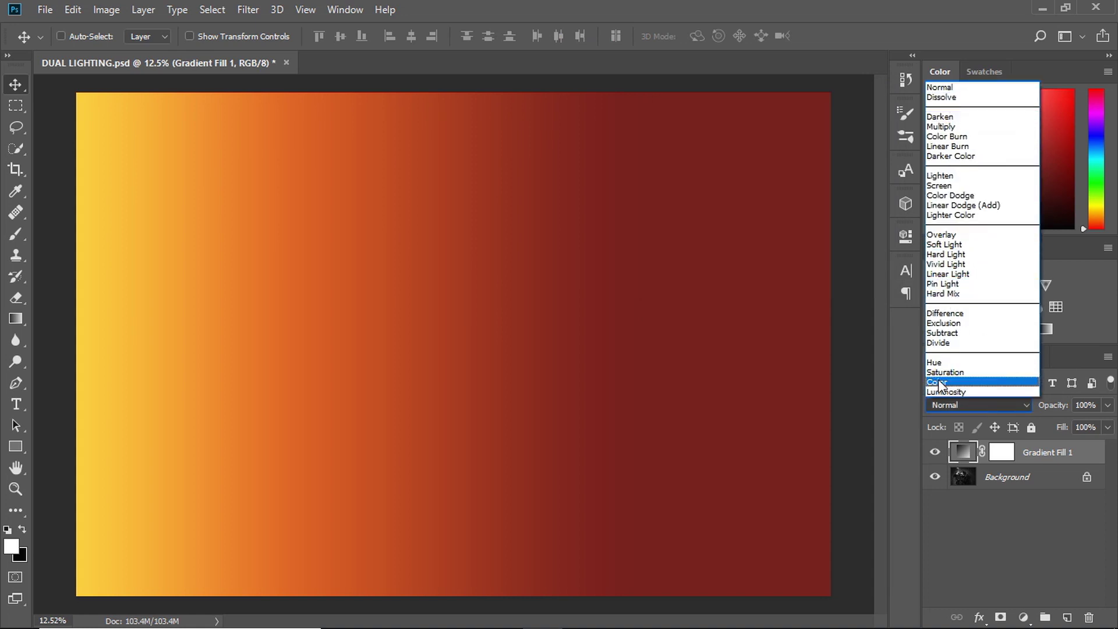
left_click(954, 381)
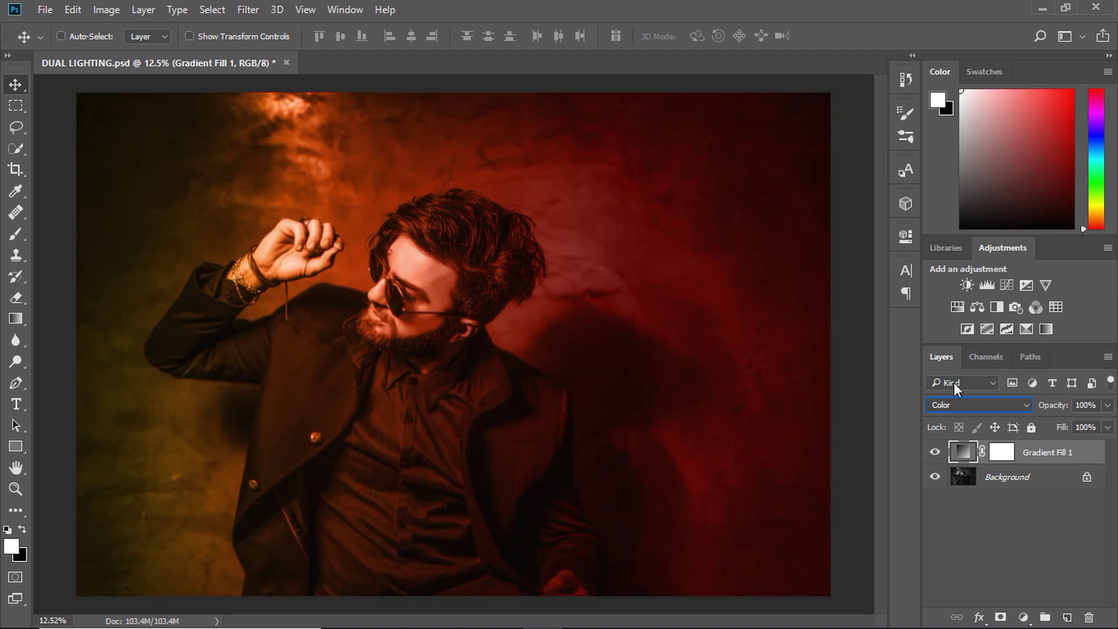
left_click(935, 449)
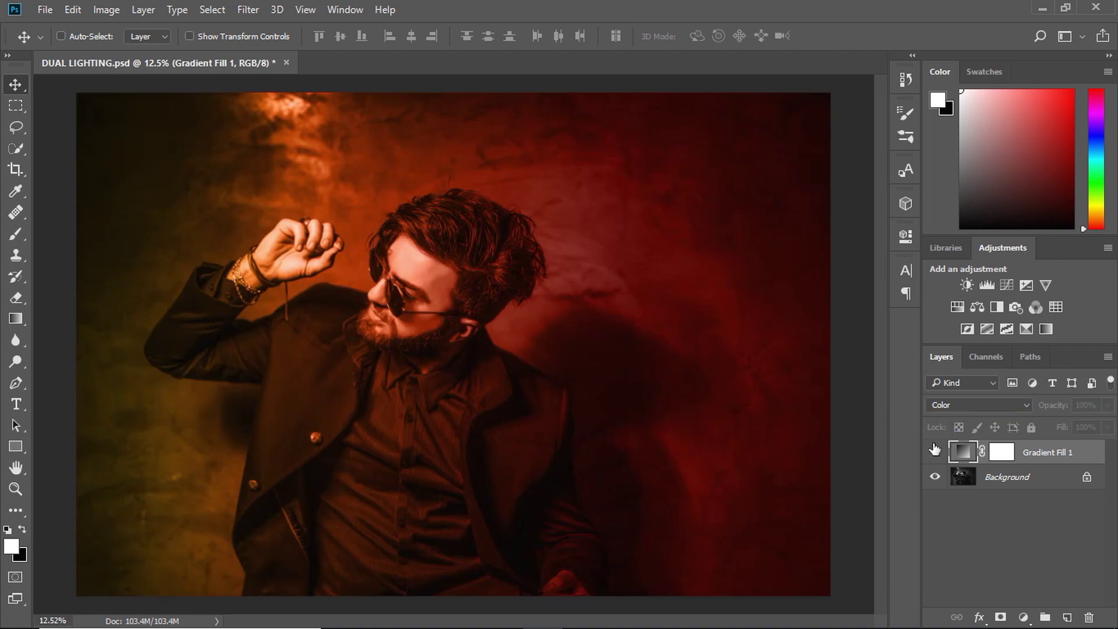
left_click(934, 450)
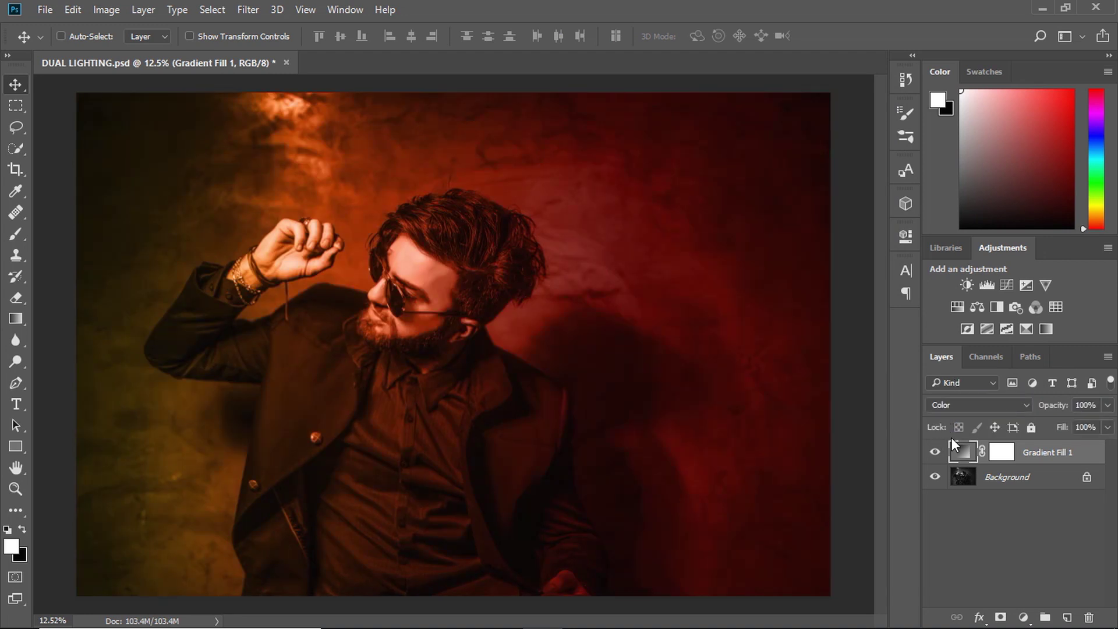
double_click(961, 451)
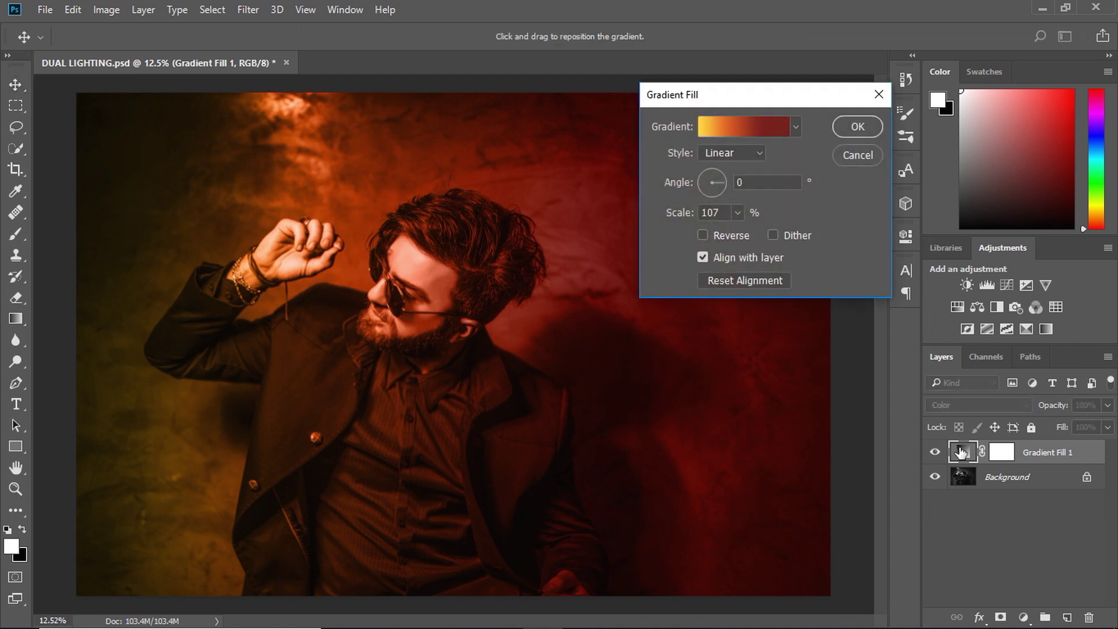
- In the Gradient Editor, try the Fire #6 and Fire #4 presets, settling on Fire #1
left_click(782, 130)
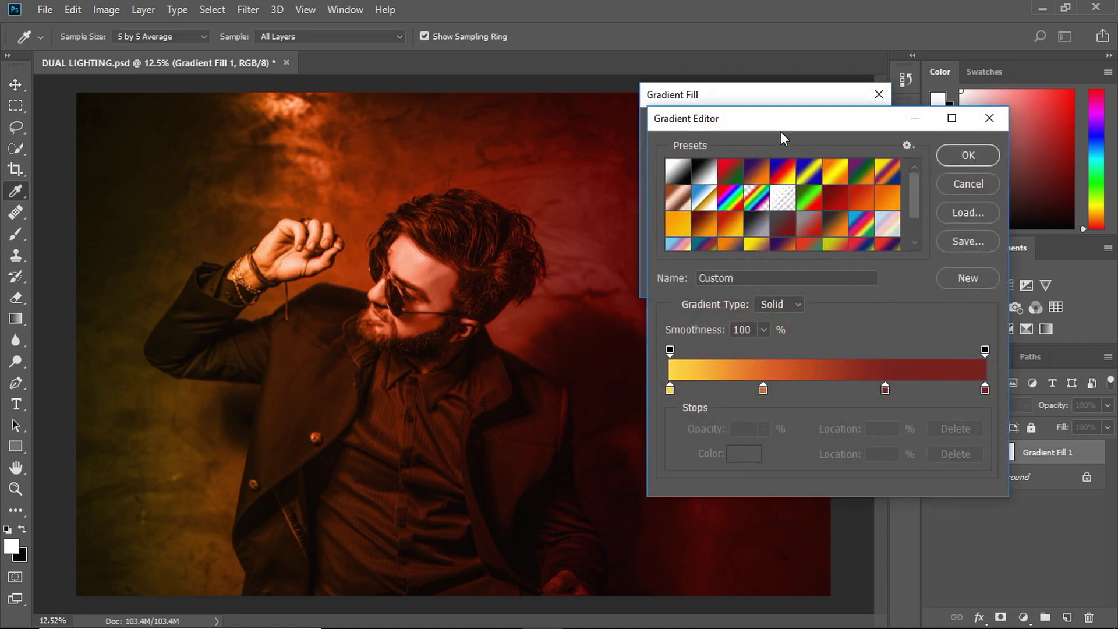
scroll(862, 226, "down", 1)
scroll(853, 220, "down", 1)
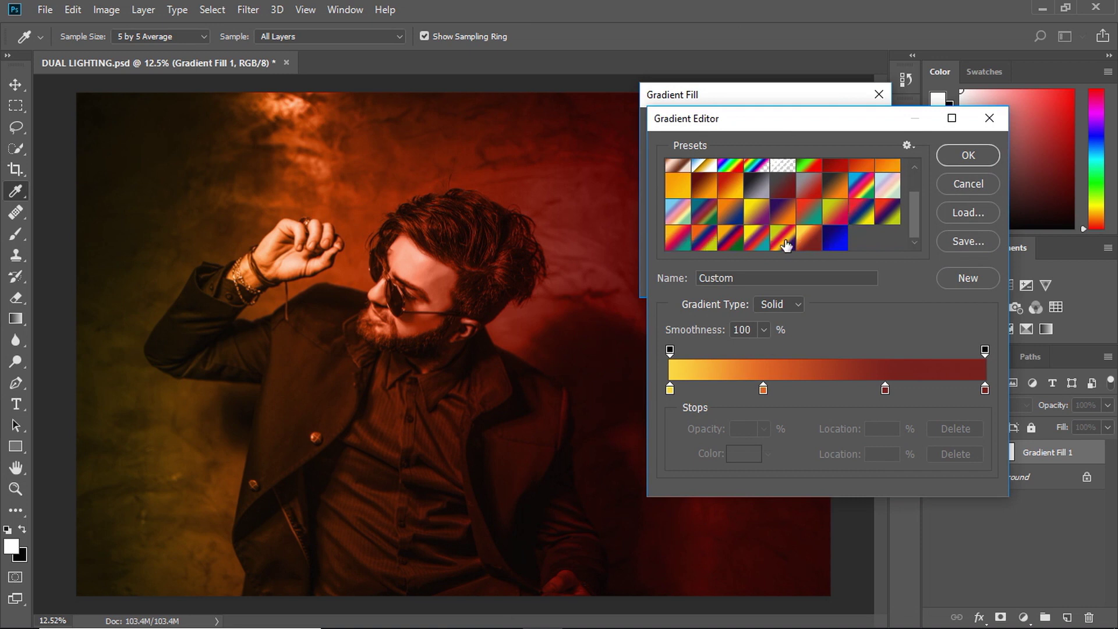
left_click(725, 189)
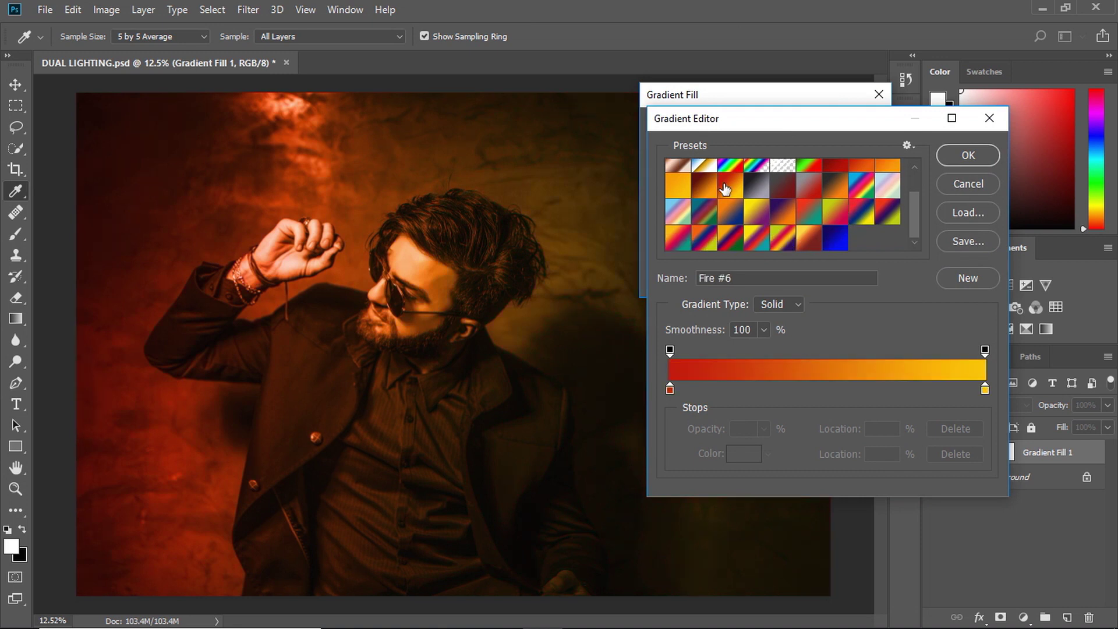
scroll(723, 207, "up", 1)
left_click(675, 208)
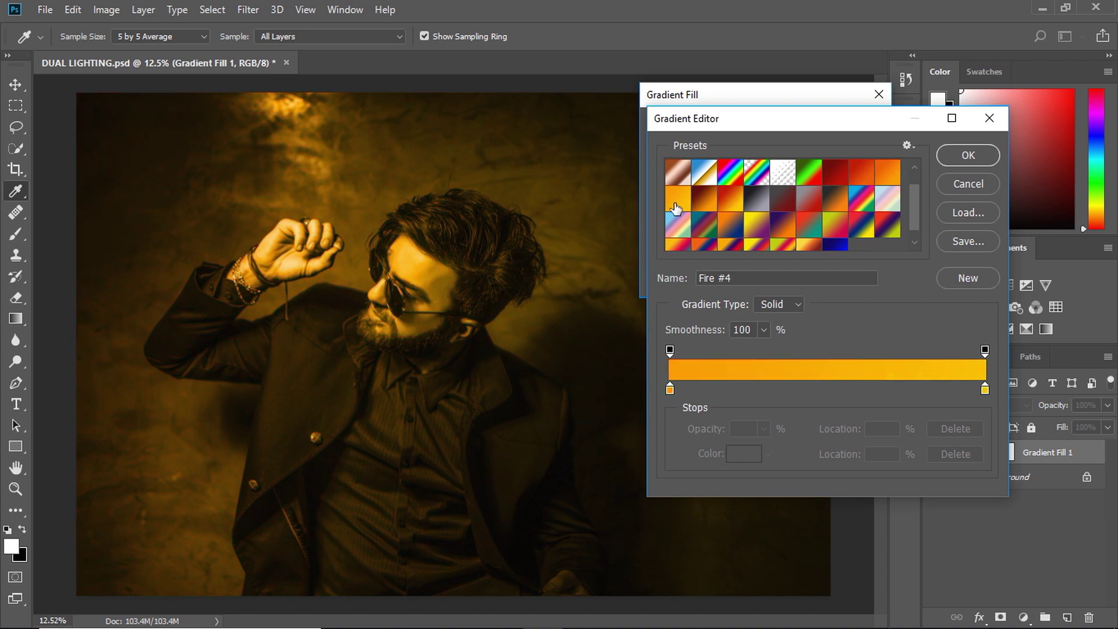
scroll(691, 210, "up", 1)
left_click(833, 209)
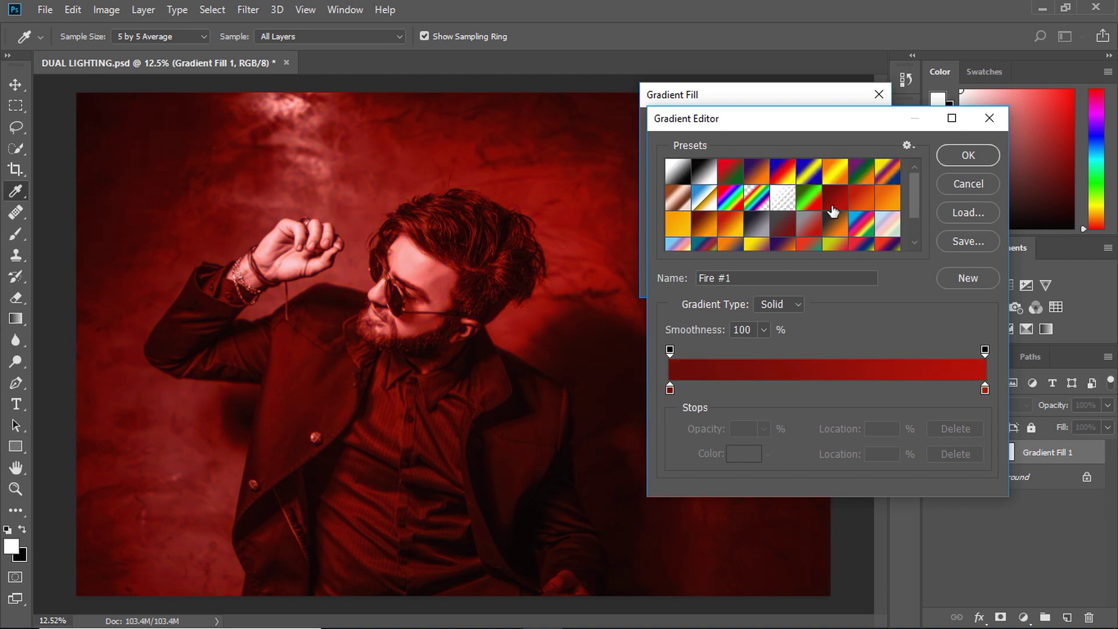
- Apply the Violet, Orange preset and set its left stop to magenta ff00ba
left_click(755, 182)
left_click(670, 390)
left_click(743, 453)
left_click_drag(886, 240, 900, 162)
type("ff00ba")
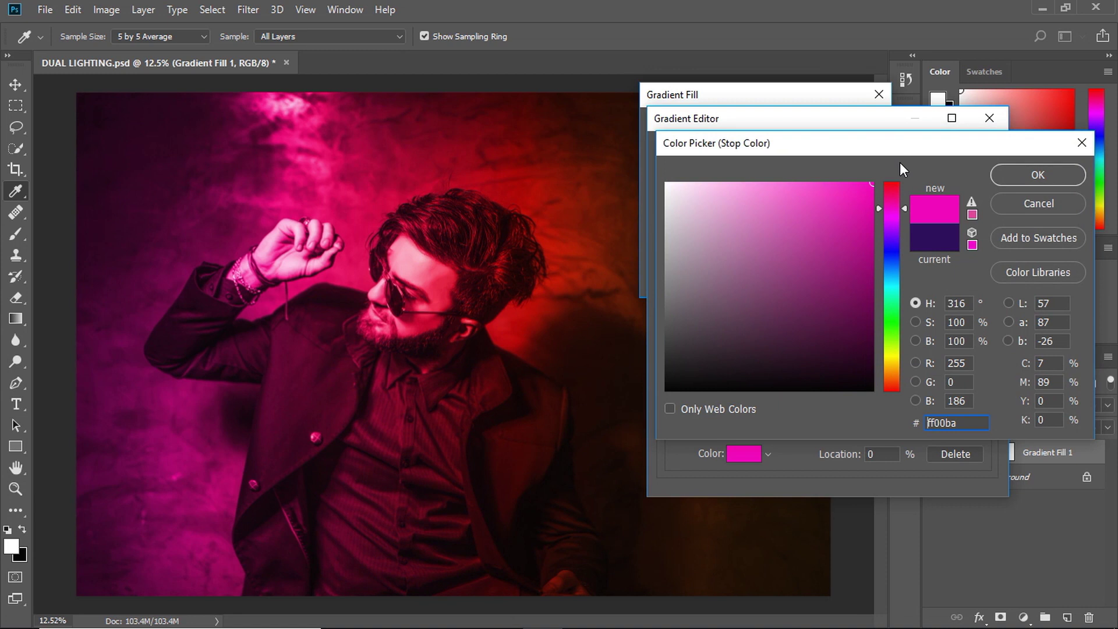
left_click(1061, 174)
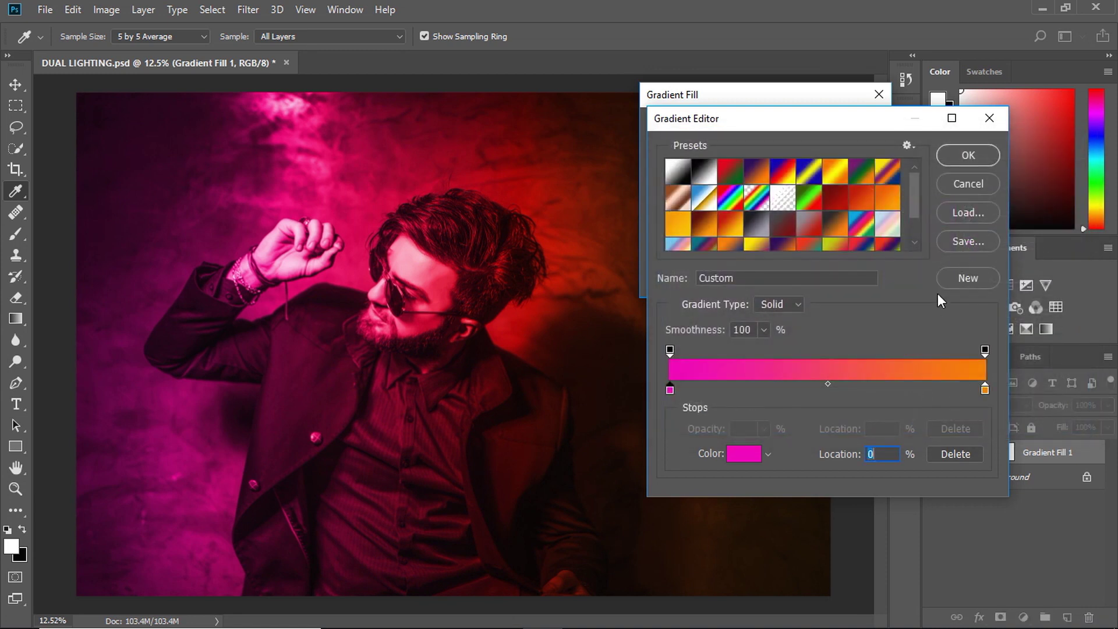
- Set the right stop to yellow-orange ffae00 and shift the gradient midpoint slightly
left_click(983, 389)
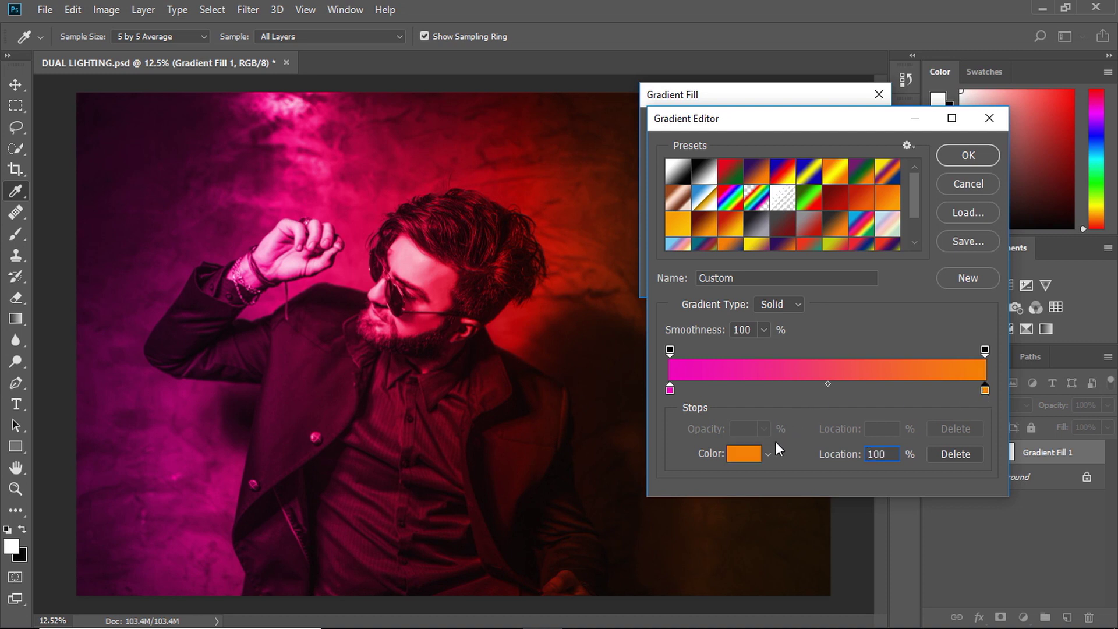
left_click(745, 456)
left_click_drag(897, 373, 899, 367)
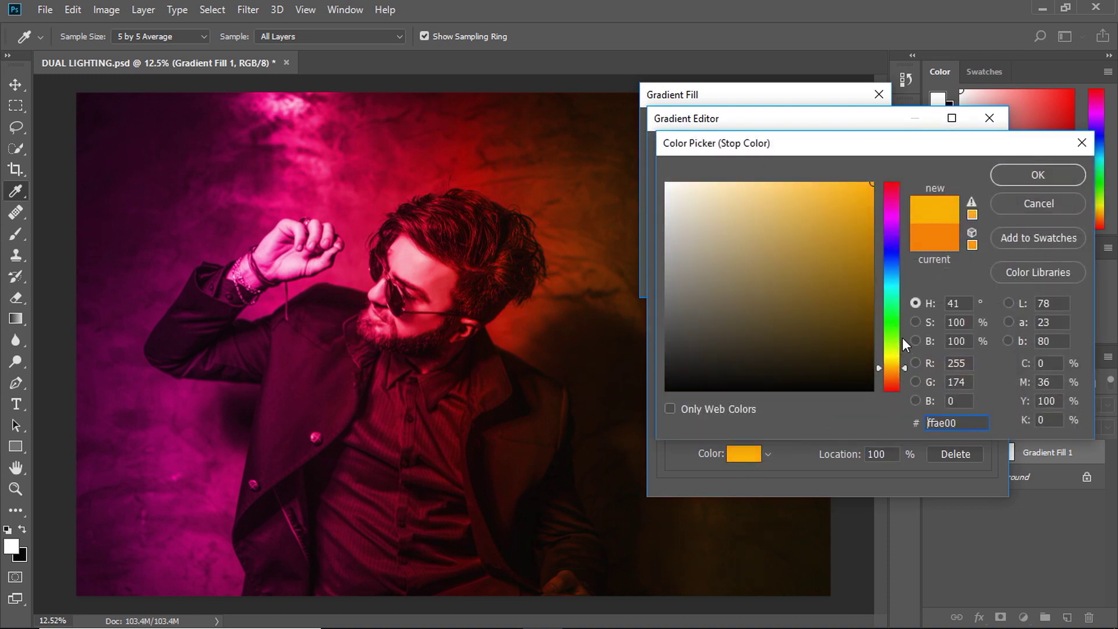
left_click(1046, 179)
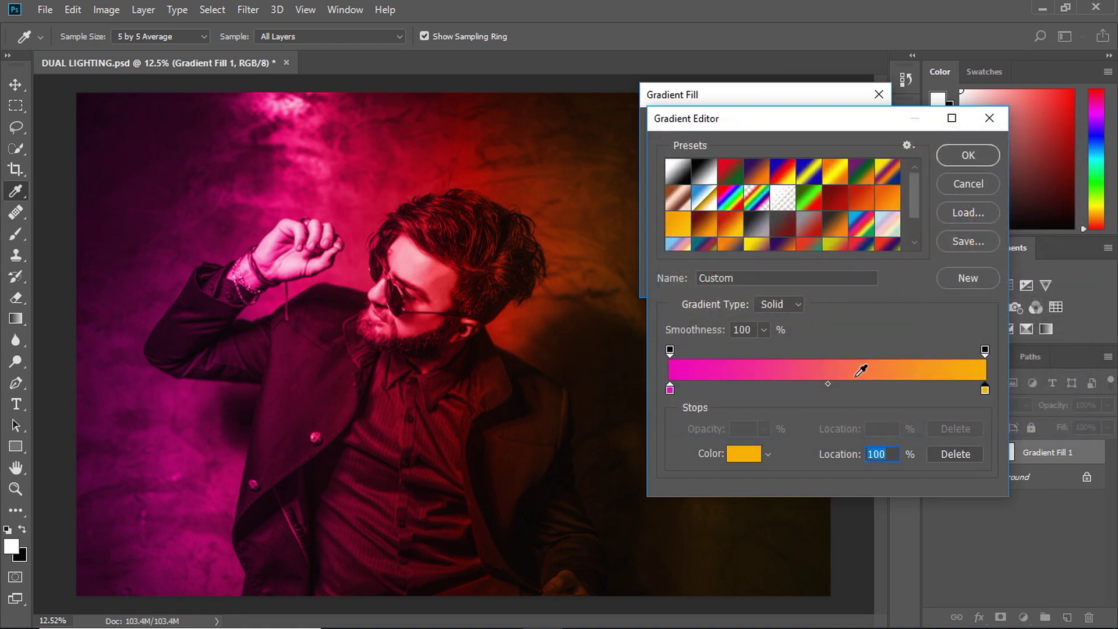
mouse_move(828, 386)
left_mouse_down()
mouse_move(816, 385)
mouse_move(839, 385)
left_mouse_up()
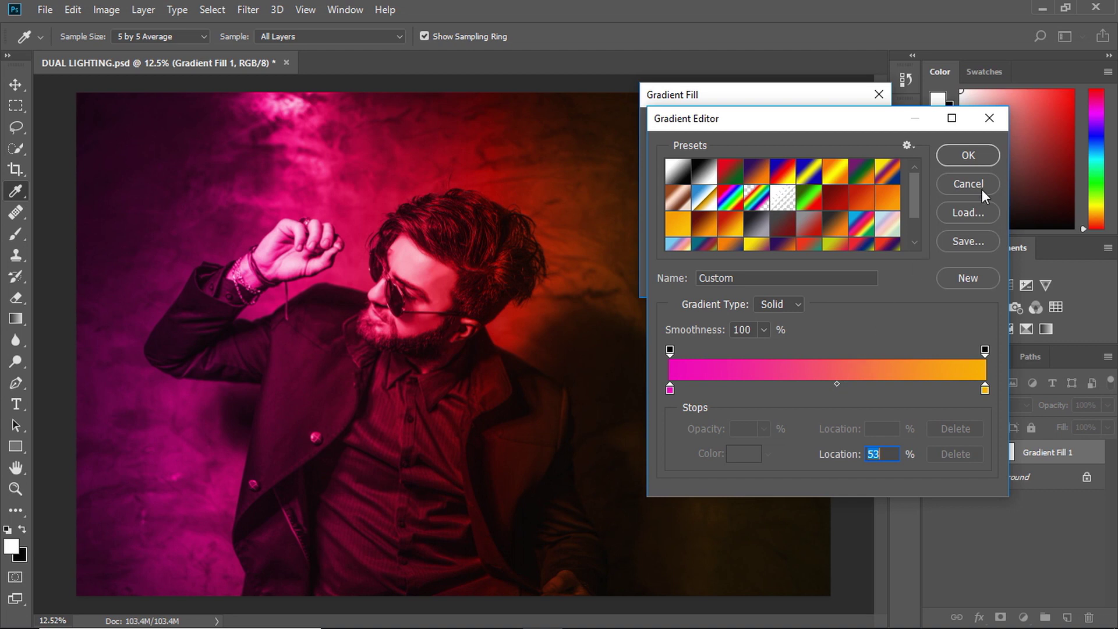
- Apply the edited gradient, compare the tint, and duplicate the gradient fill layer
left_click(972, 159)
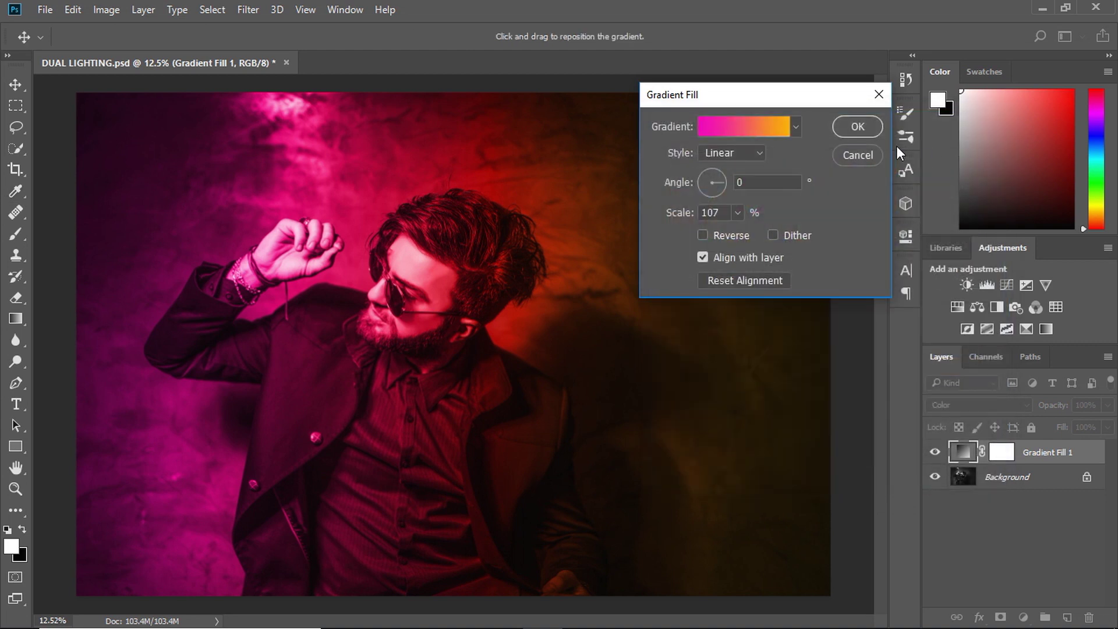
left_click(860, 132)
left_click(934, 452)
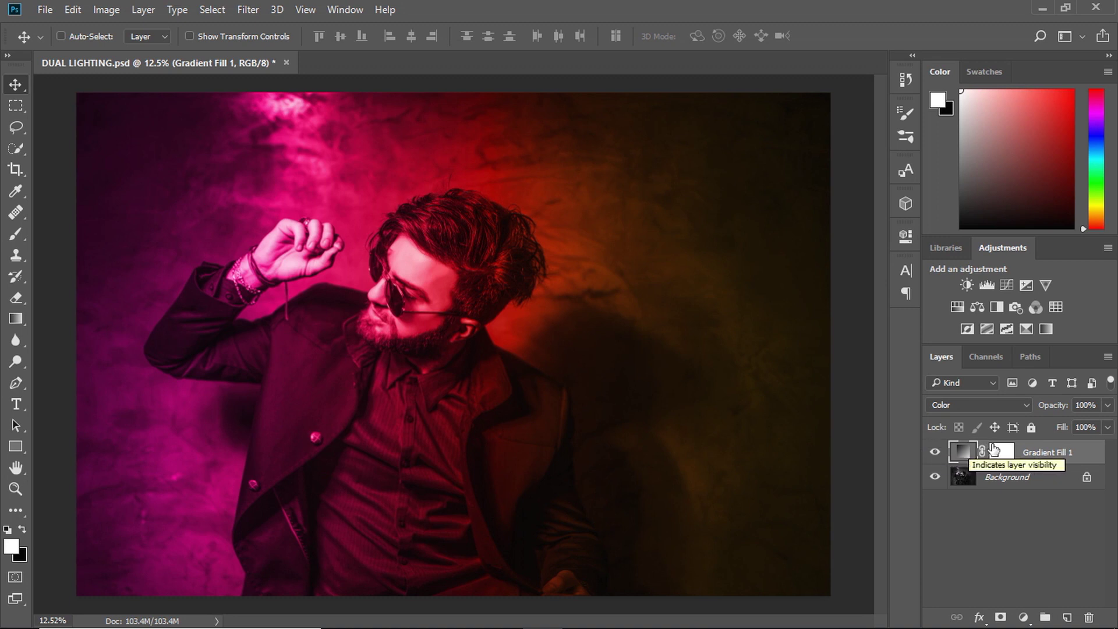
key("ctrl+j")
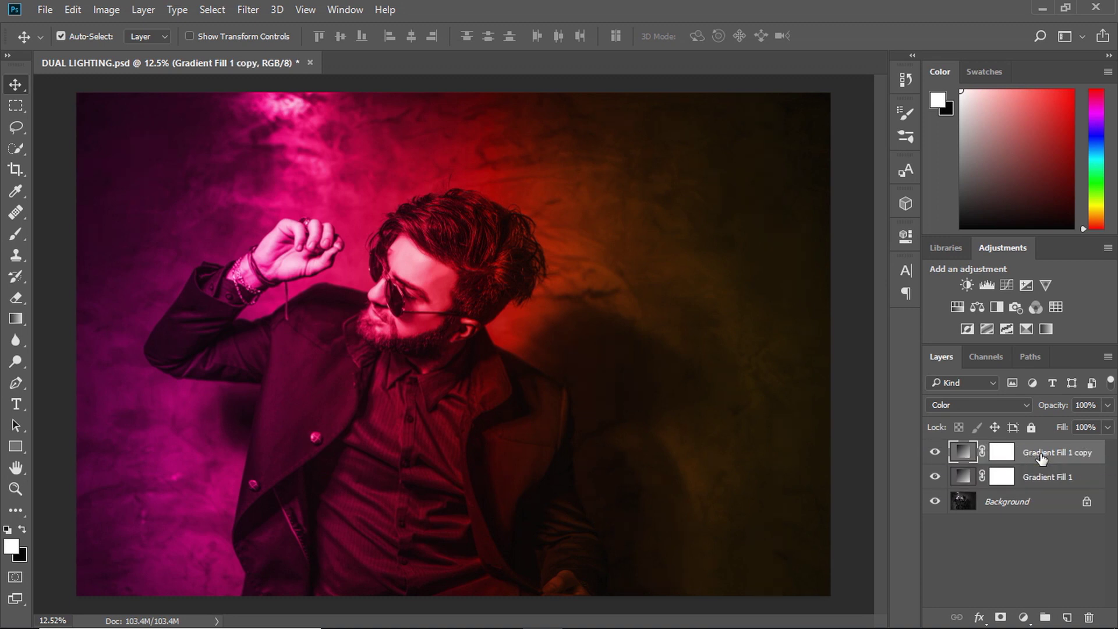
- Set the Gradient Fill 1 copy to 48% opacity and 70% fill, comparing visibility
left_click_drag(1048, 405, 1038, 410)
left_click(933, 454)
left_click(933, 454)
left_click_drag(1053, 409, 1042, 410)
left_click_drag(1060, 428, 1042, 410)
left_click(935, 453)
left_click(931, 454)
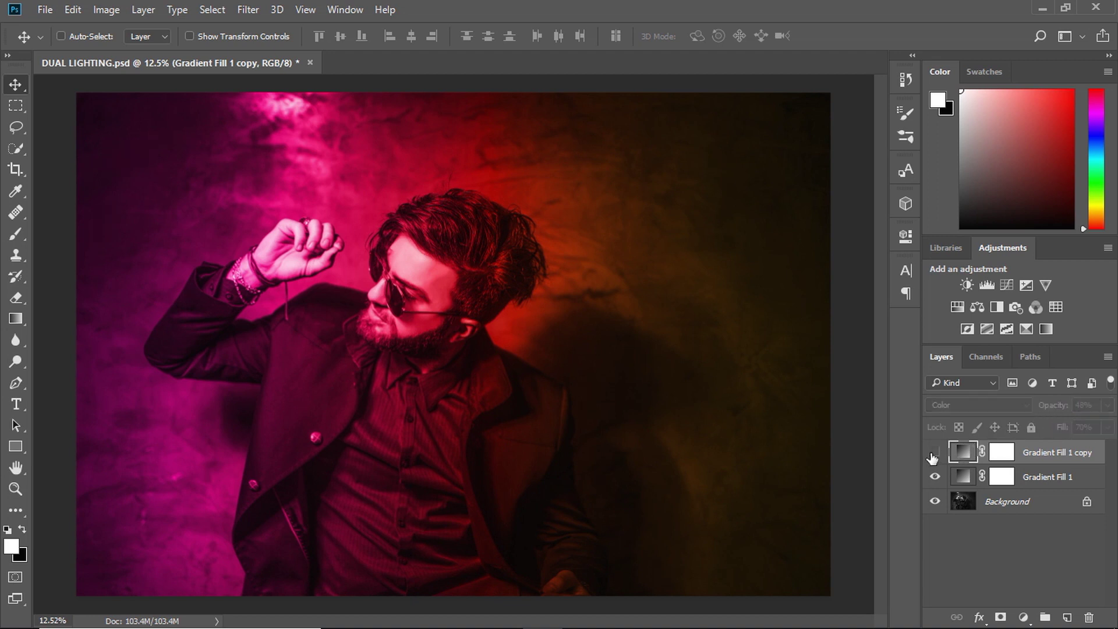
left_click(933, 453)
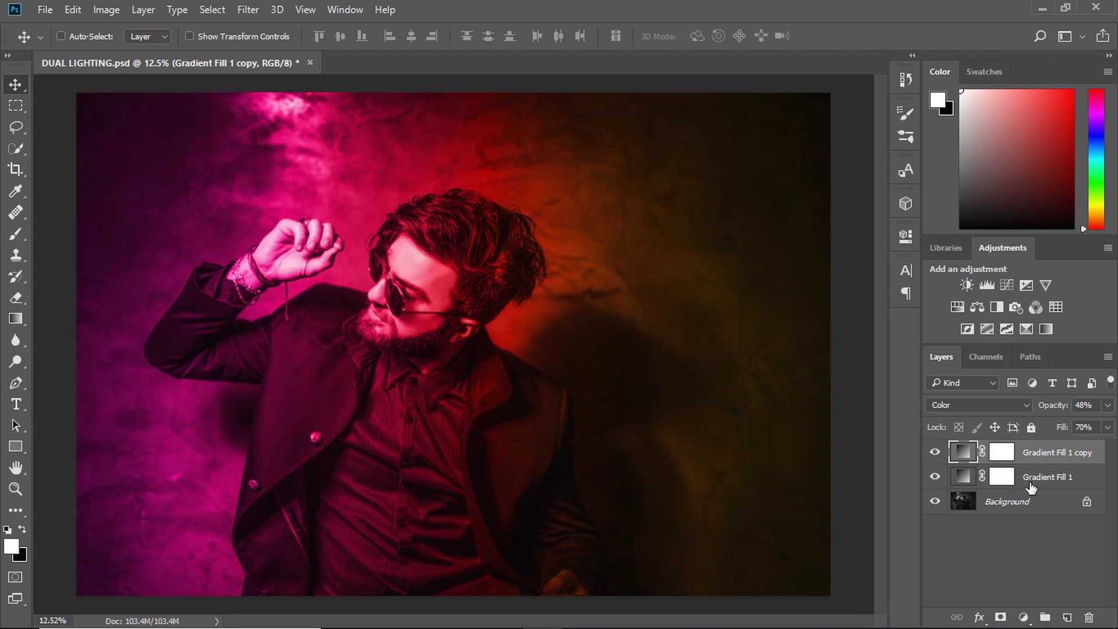
- Add a brightening Curves 1 adjustment layer and invert its mask to black
left_click(1021, 616)
left_click(1021, 345)
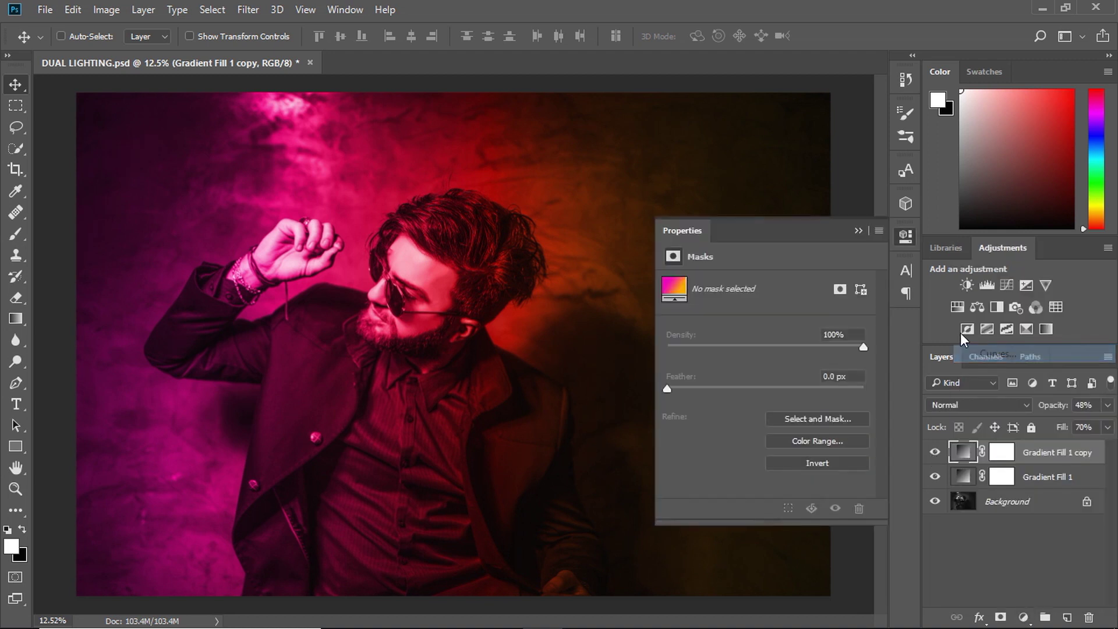
left_click_drag(780, 400, 762, 396)
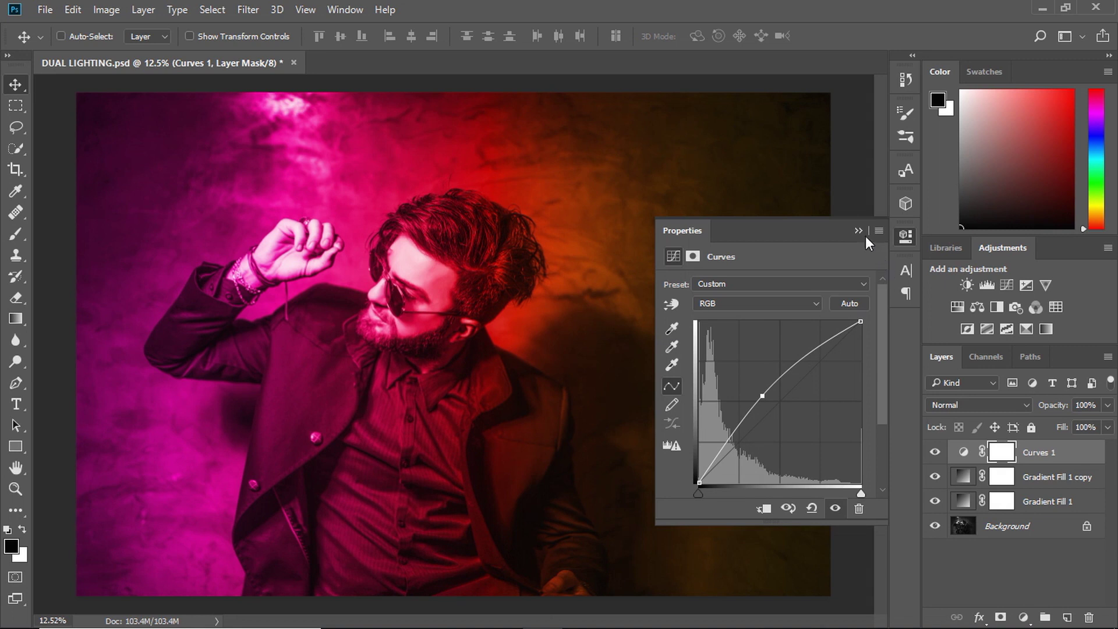
left_click(858, 231)
key("ctrl+i")
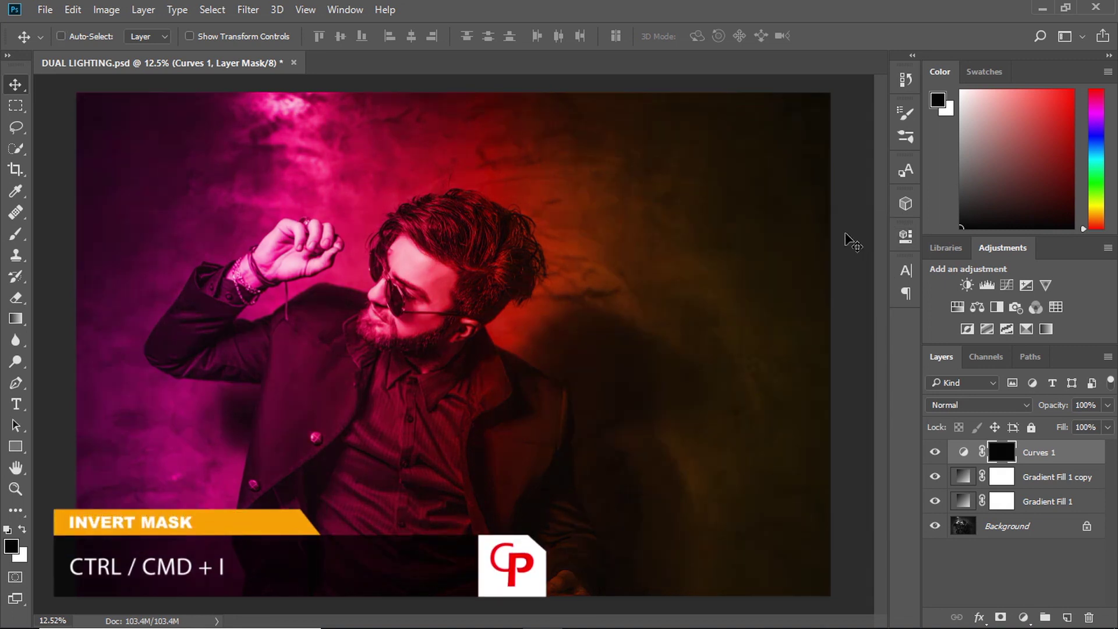
- Paint white with a large brush on the Curves 1 mask over the smoke and top of head
key("b")
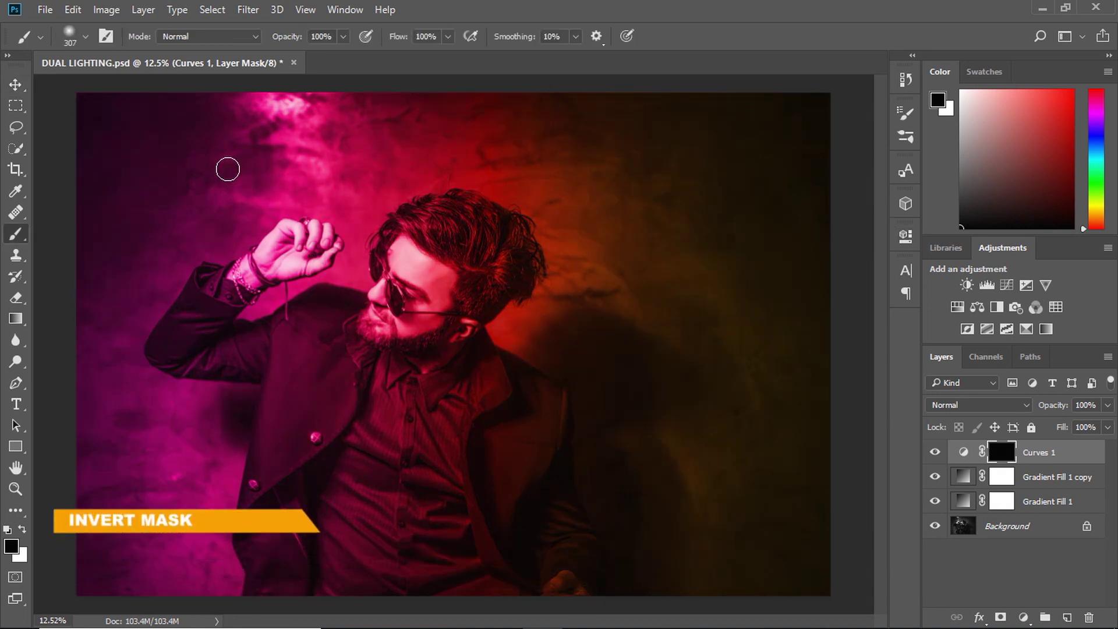
left_click_drag(234, 172, 273, 173)
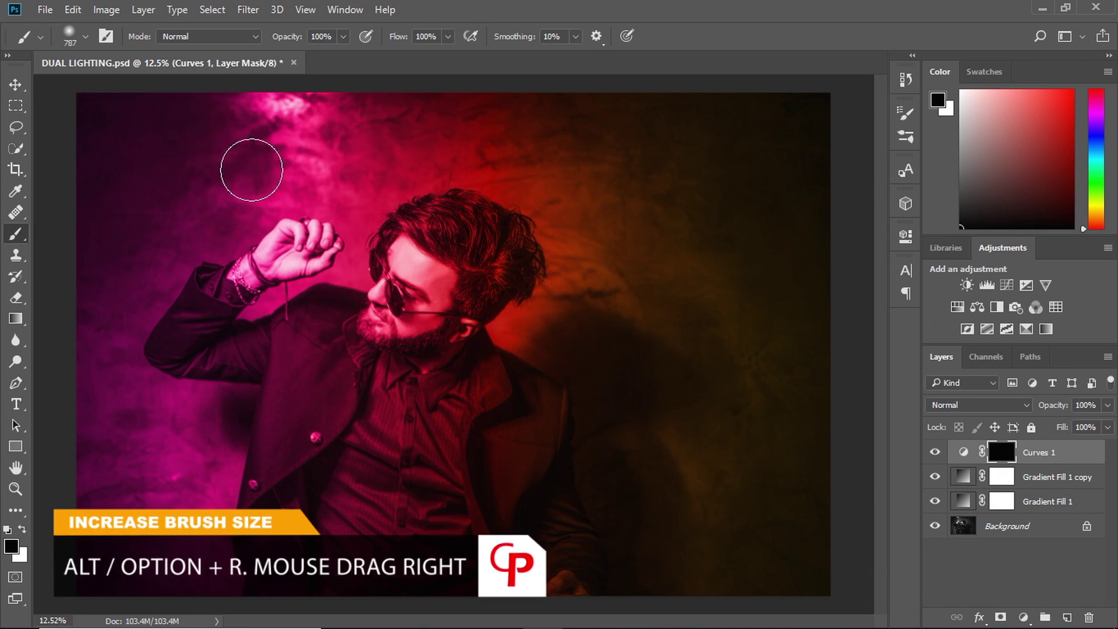
key("x")
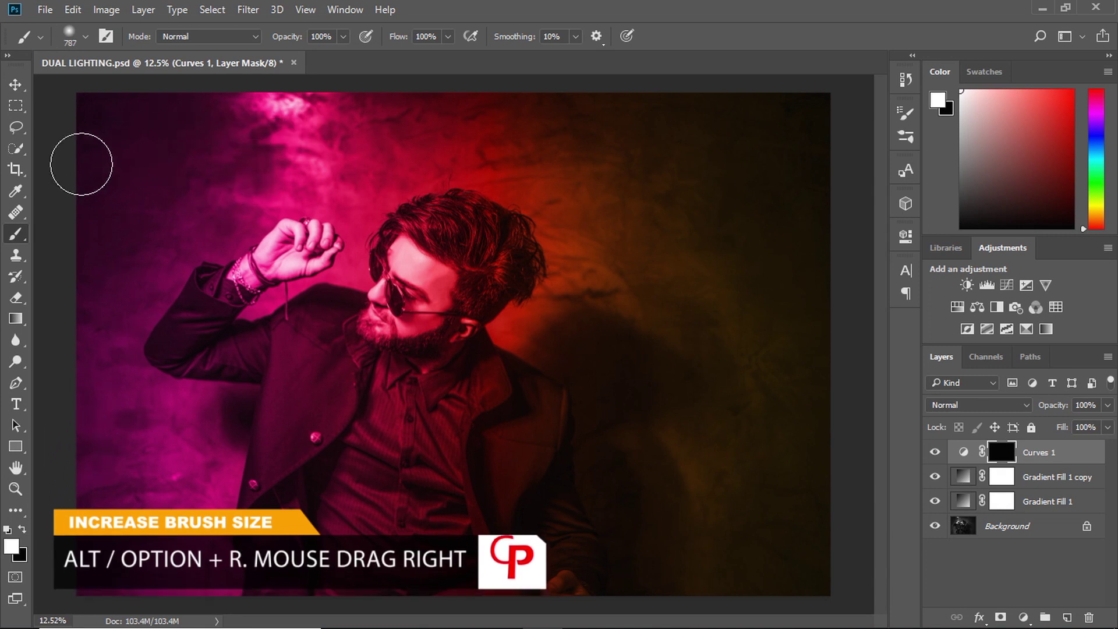
mouse_move(110, 125)
left_mouse_down()
mouse_move(147, 145)
mouse_move(100, 346)
mouse_move(167, 539)
mouse_move(130, 573)
mouse_move(242, 344)
mouse_move(276, 314)
mouse_move(224, 329)
mouse_move(262, 250)
mouse_move(299, 262)
mouse_move(315, 248)
mouse_move(305, 229)
mouse_move(307, 357)
mouse_move(317, 155)
left_mouse_up()
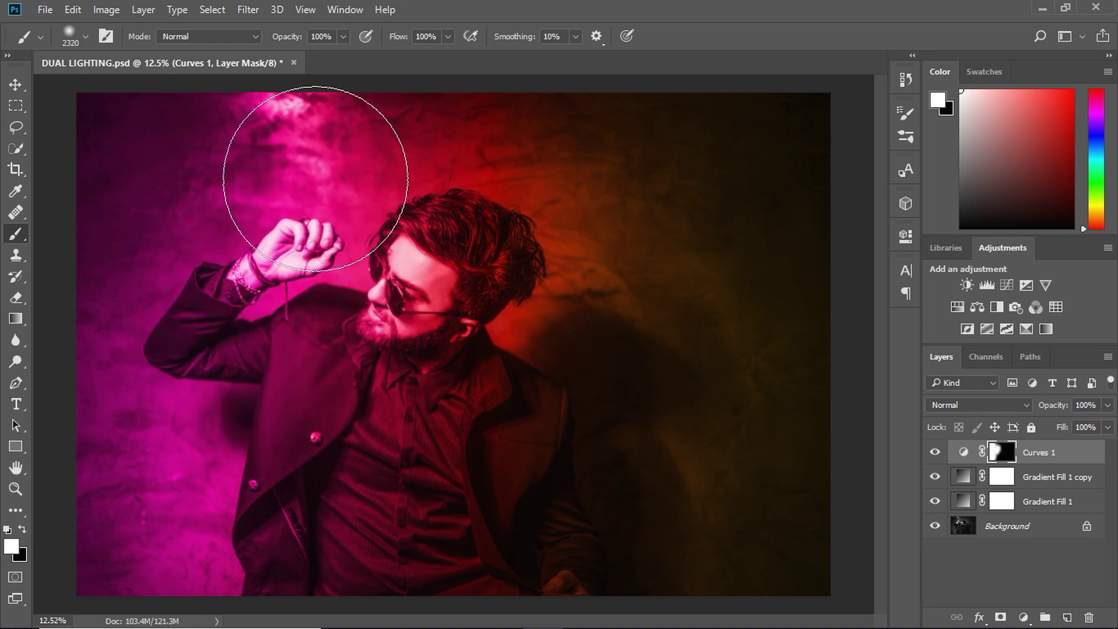
left_click(933, 452)
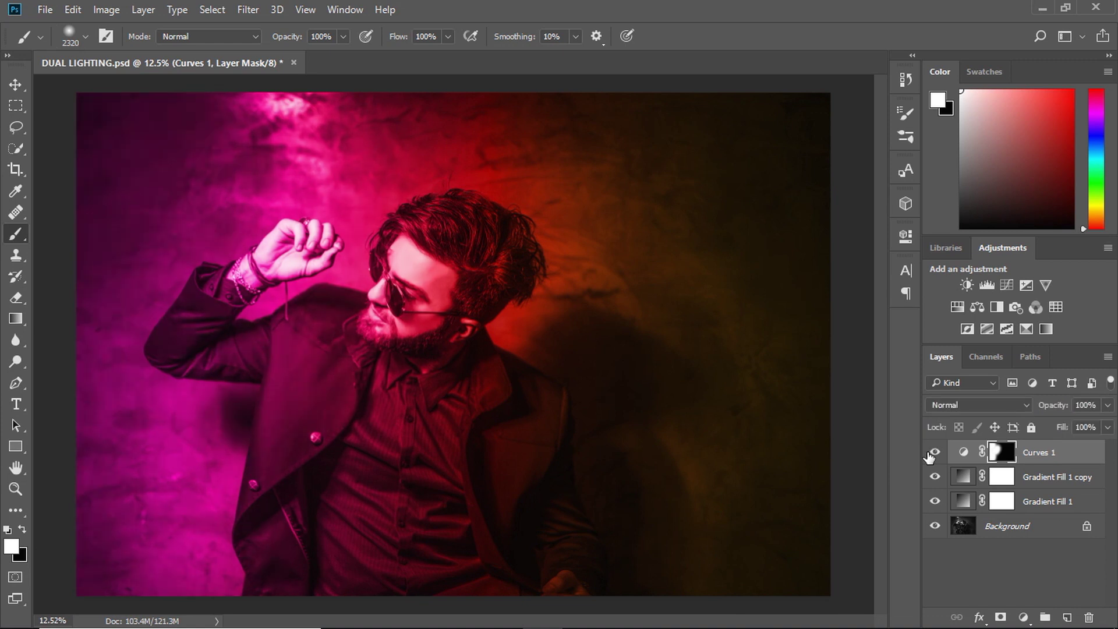
mouse_move(448, 149)
left_mouse_down()
mouse_move(449, 187)
mouse_move(392, 202)
left_mouse_up()
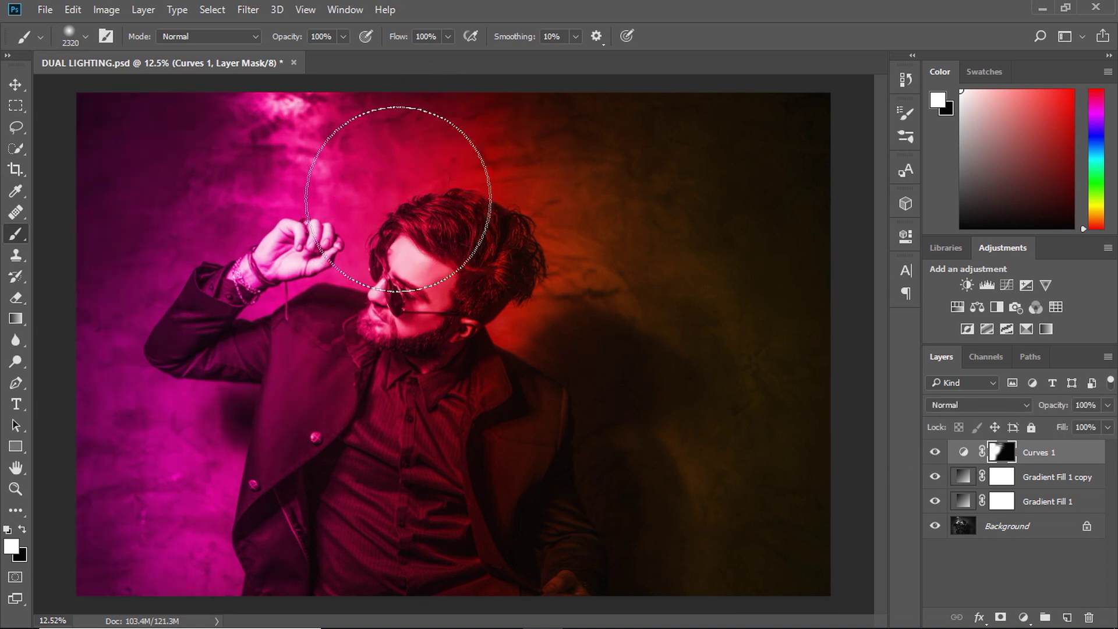
left_click(1025, 619)
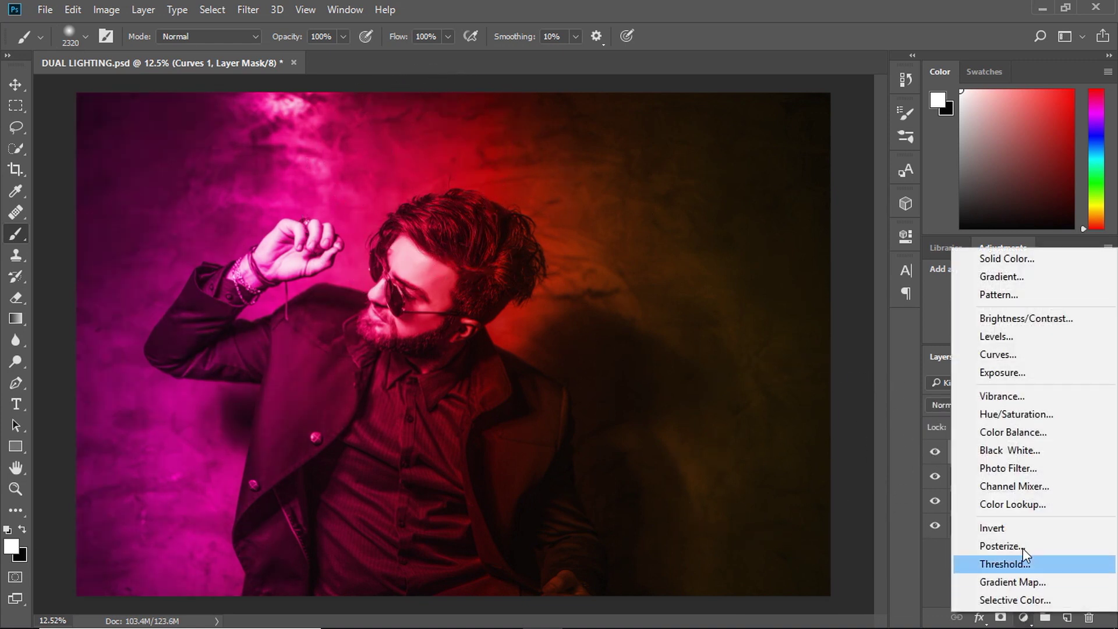
- Add Curves 2 with an S-curve, invert its mask, and paint white over the wall behind the head
left_click(990, 354)
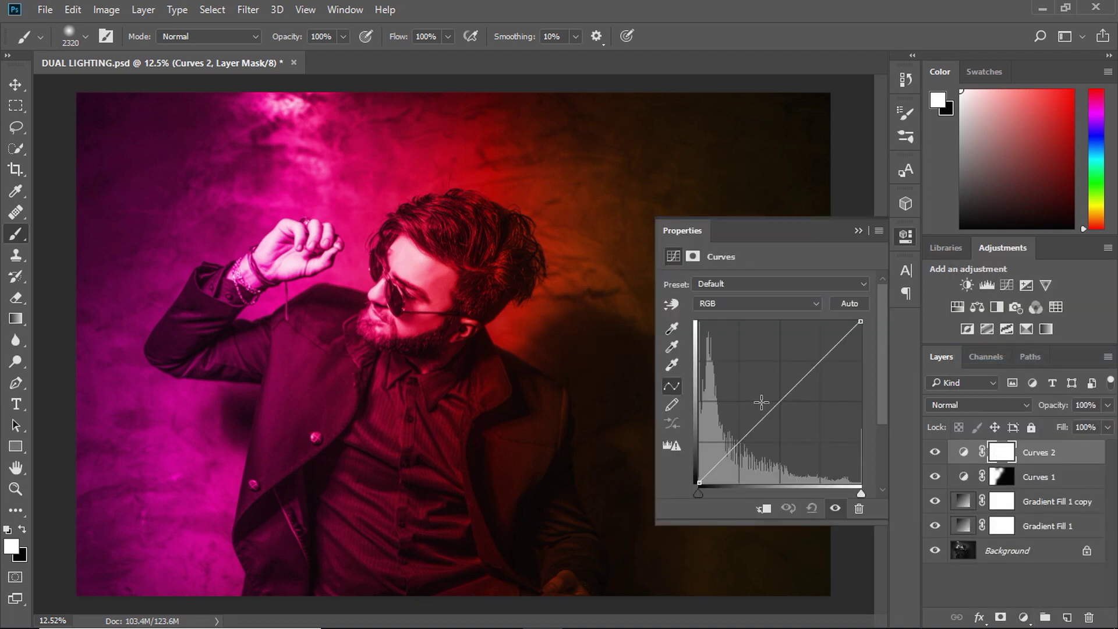
left_click_drag(772, 406, 785, 409)
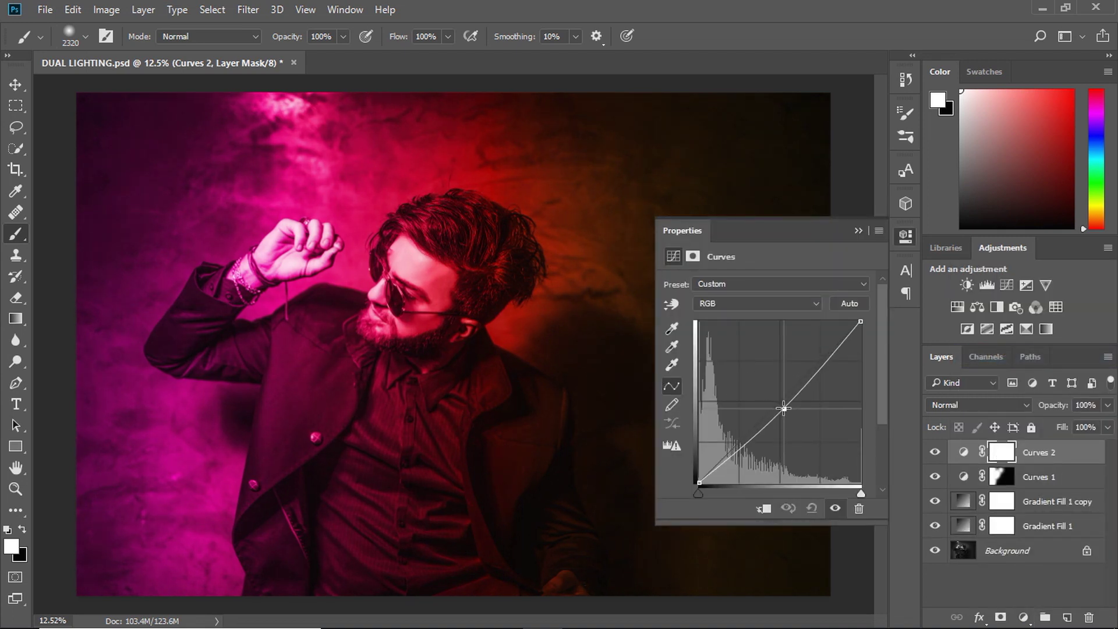
left_click_drag(823, 378, 821, 365)
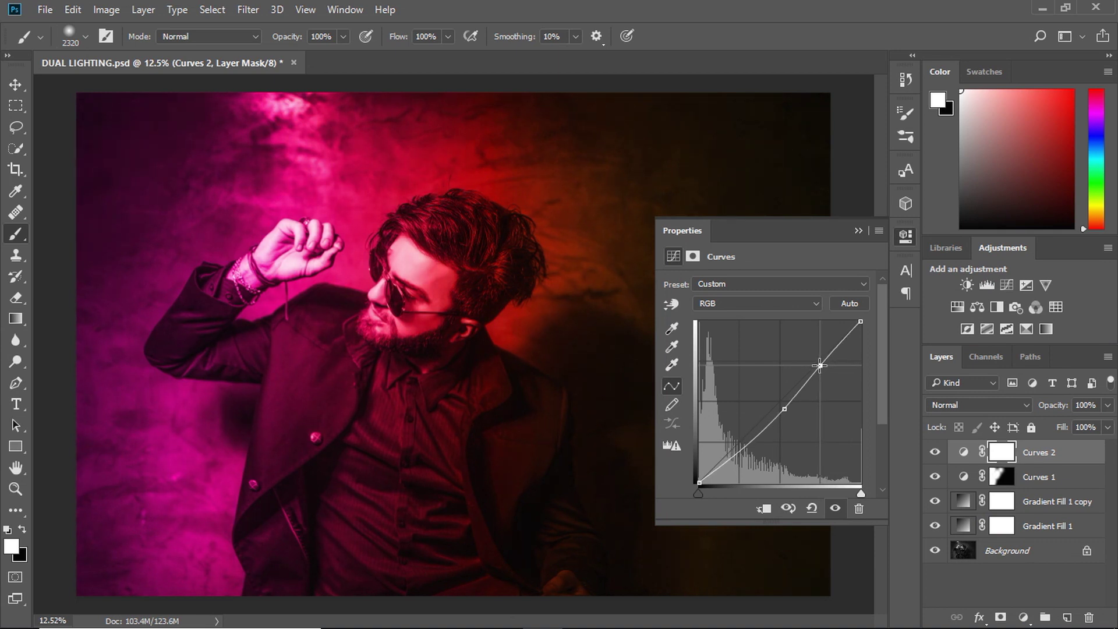
left_click(858, 231)
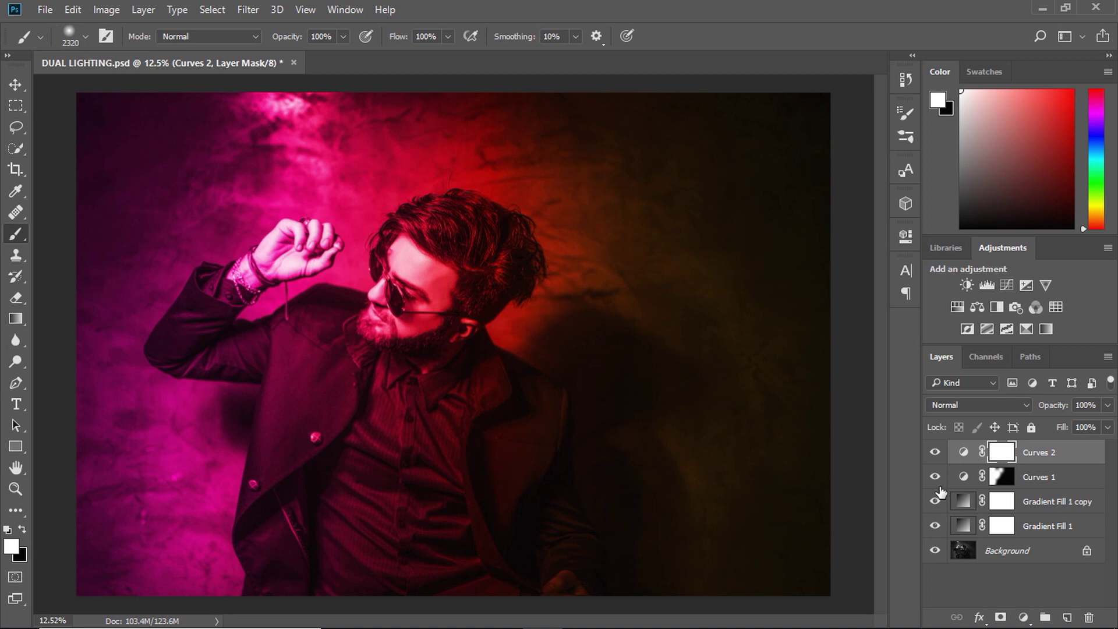
key("ctrl+i")
mouse_move(787, 202)
left_mouse_down()
mouse_move(569, 234)
mouse_move(737, 477)
mouse_move(552, 210)
left_mouse_up()
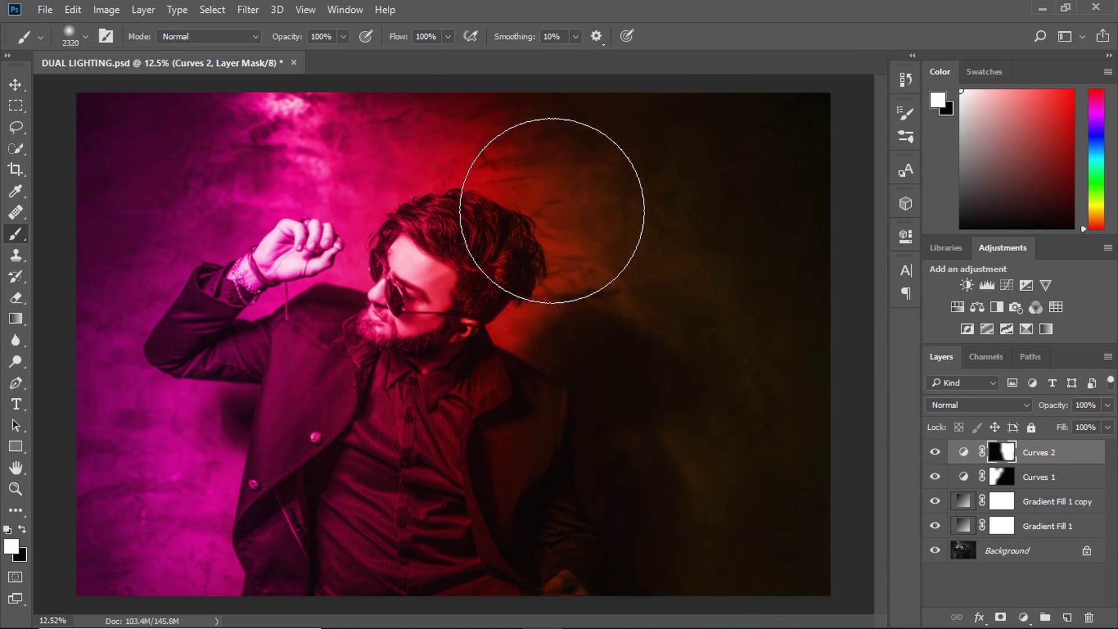
- Lower Curves 2's opacity to 63%, toggling it to compare
left_click(15, 84)
left_click(935, 451)
left_click(935, 452)
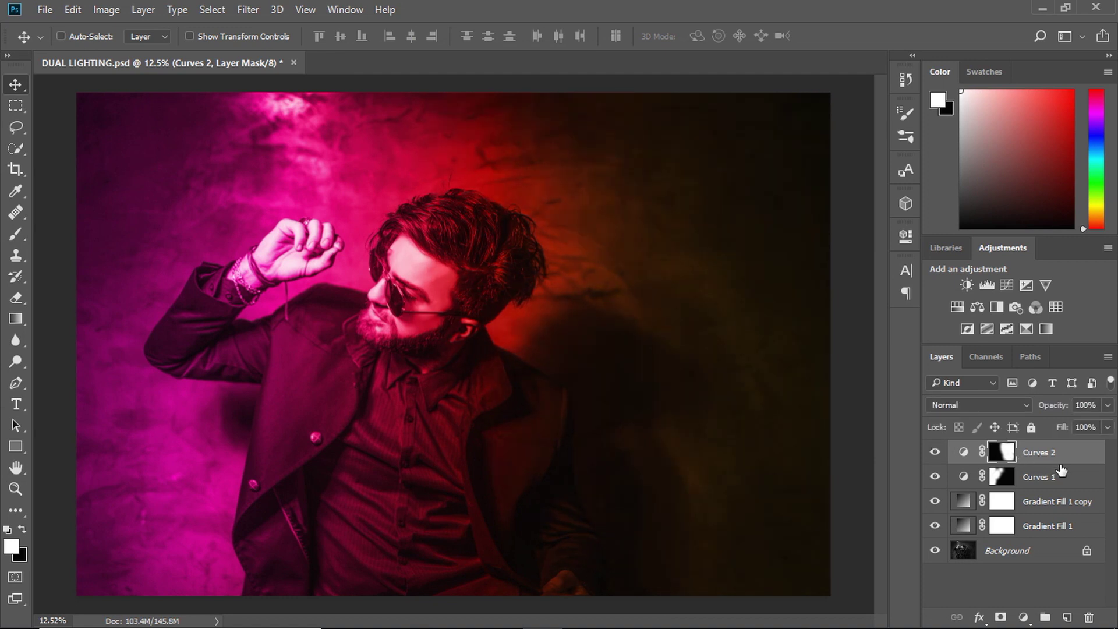
left_click_drag(1047, 404, 1048, 405)
left_click(935, 452)
left_click_drag(1048, 412, 1039, 413)
left_click(935, 453)
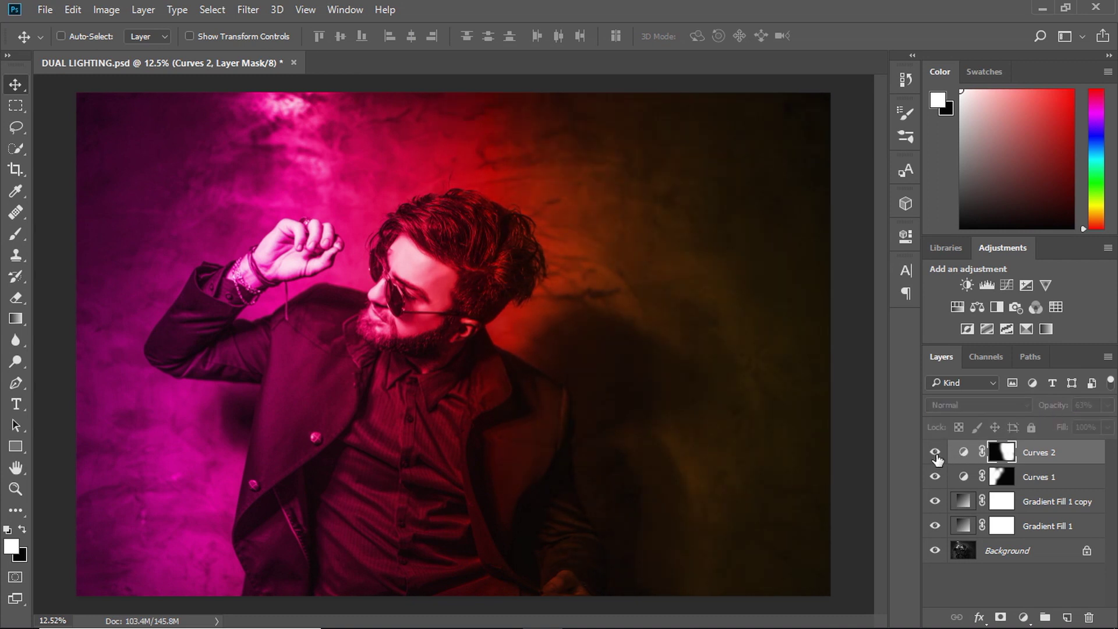
- Lower Curves 1's opacity to about 81% and compare it on and off
left_click(1007, 475)
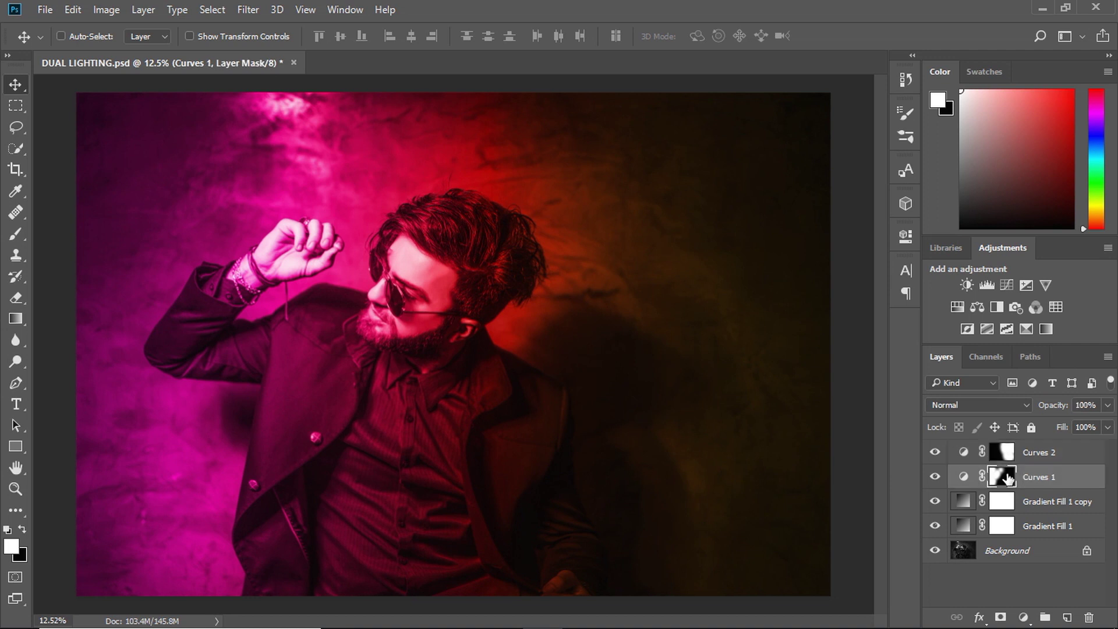
left_click(964, 476)
left_click(935, 477)
left_click_drag(1060, 412, 1047, 413)
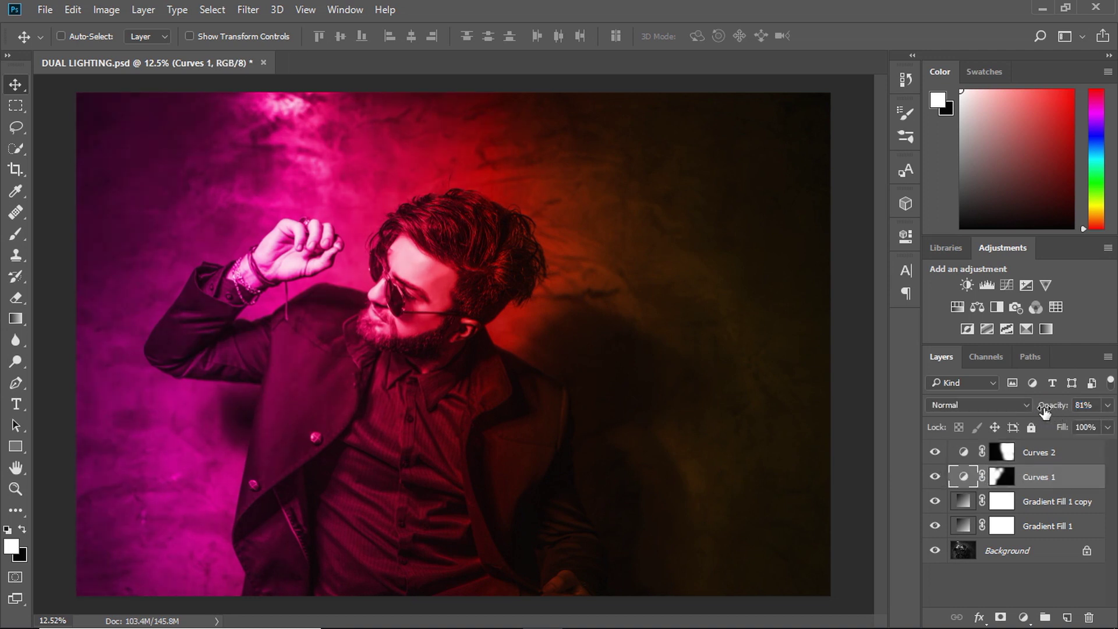
left_click(935, 475)
left_click(935, 475)
left_click(1073, 454)
left_click(1025, 616)
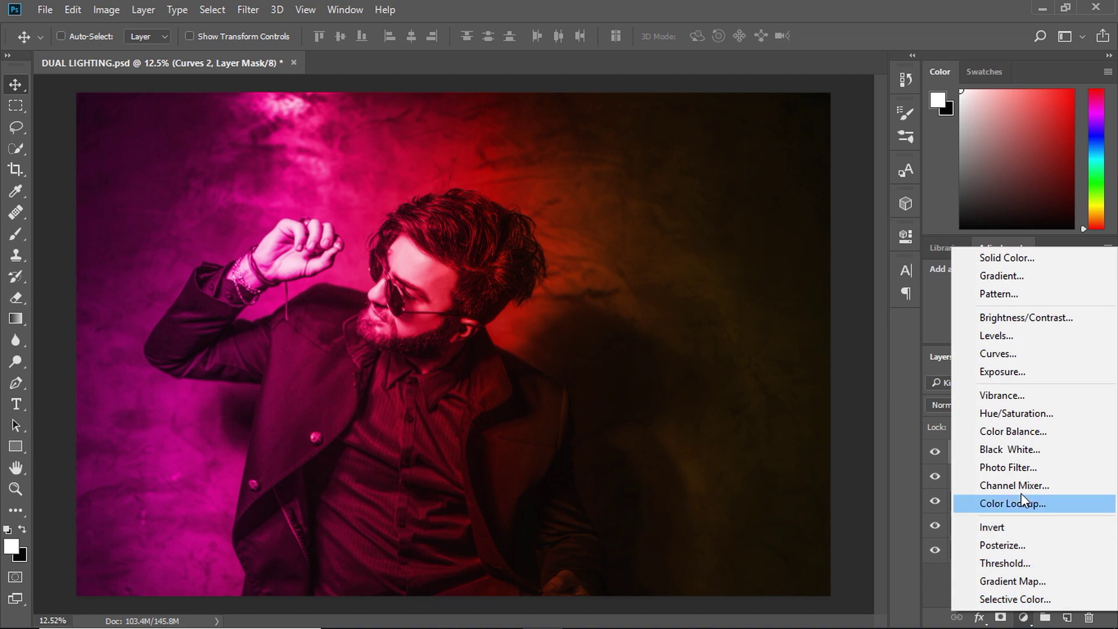
- Add a Hue/Saturation adjustment layer with saturation at −10 and hue at −1
left_click(1015, 407)
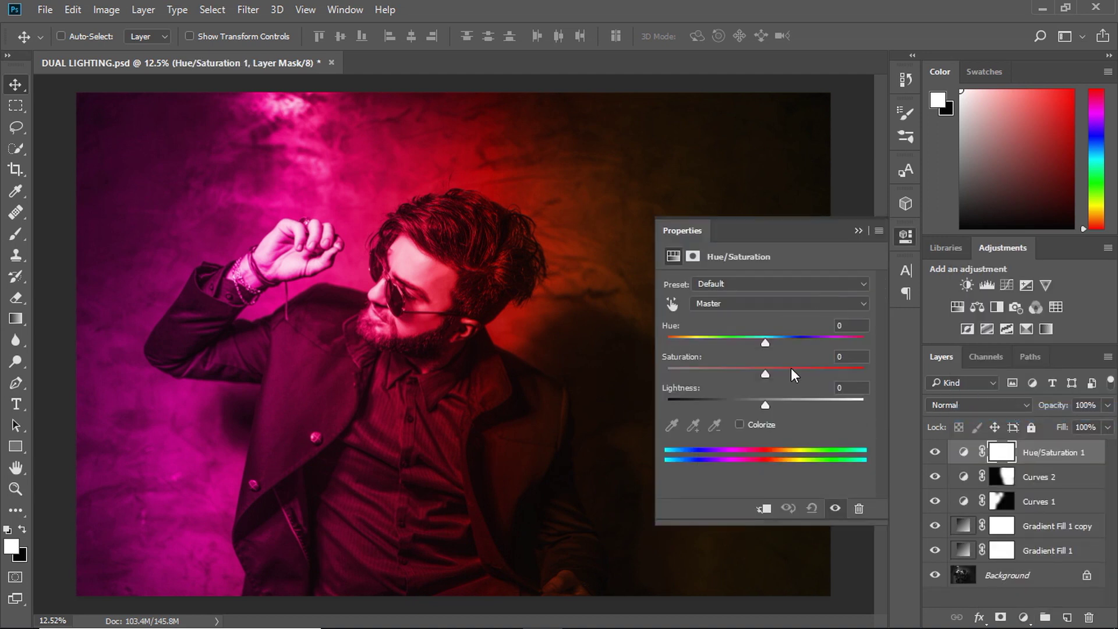
mouse_move(767, 372)
left_mouse_down()
mouse_move(746, 371)
mouse_move(764, 344)
left_mouse_up()
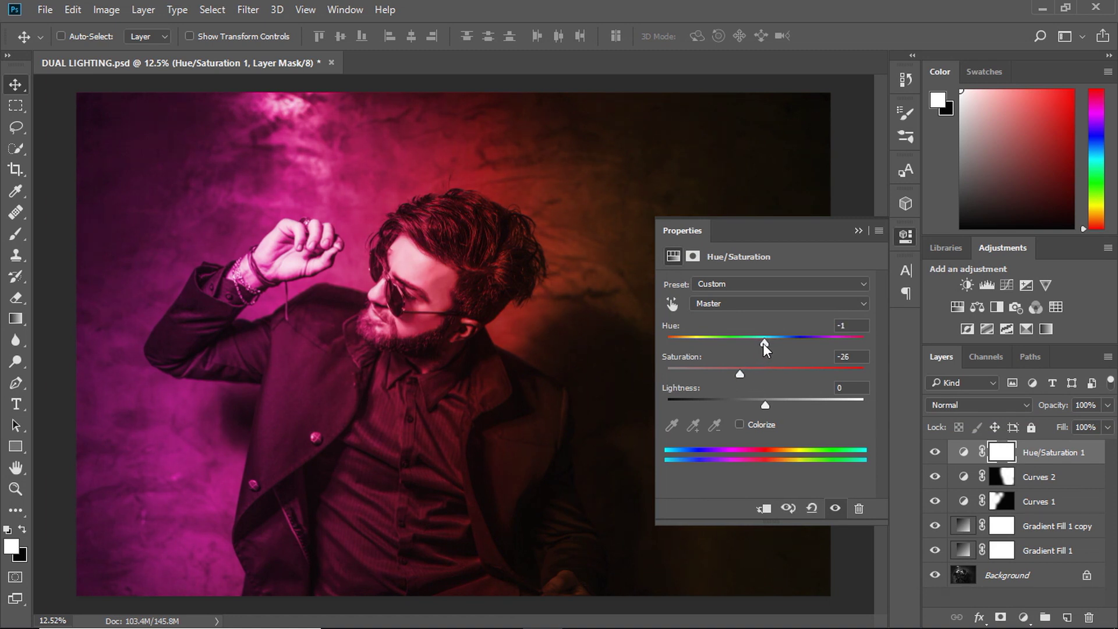
left_click_drag(745, 378, 751, 379)
left_click(859, 231)
- Toggle Hue/Saturation 1's visibility to compare before and after, leaving it on
left_click(934, 453)
left_click(933, 458)
left_click(933, 453)
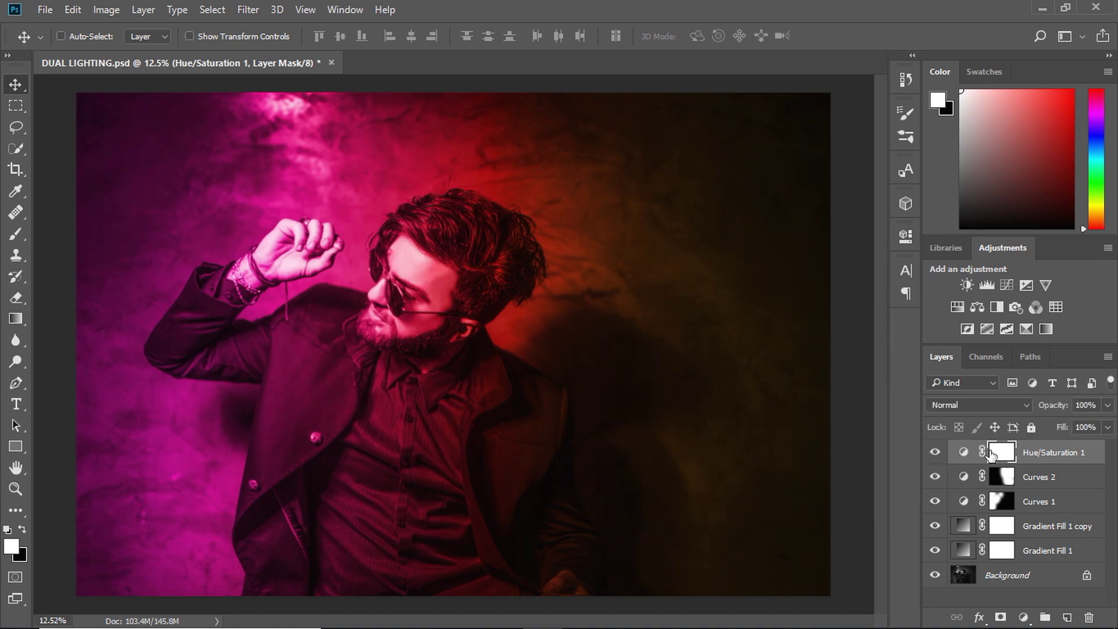
- Invert the Hue/Saturation mask and paint desaturation back over the wall, shadows, jacket and head
key("ctrl")
key("b")
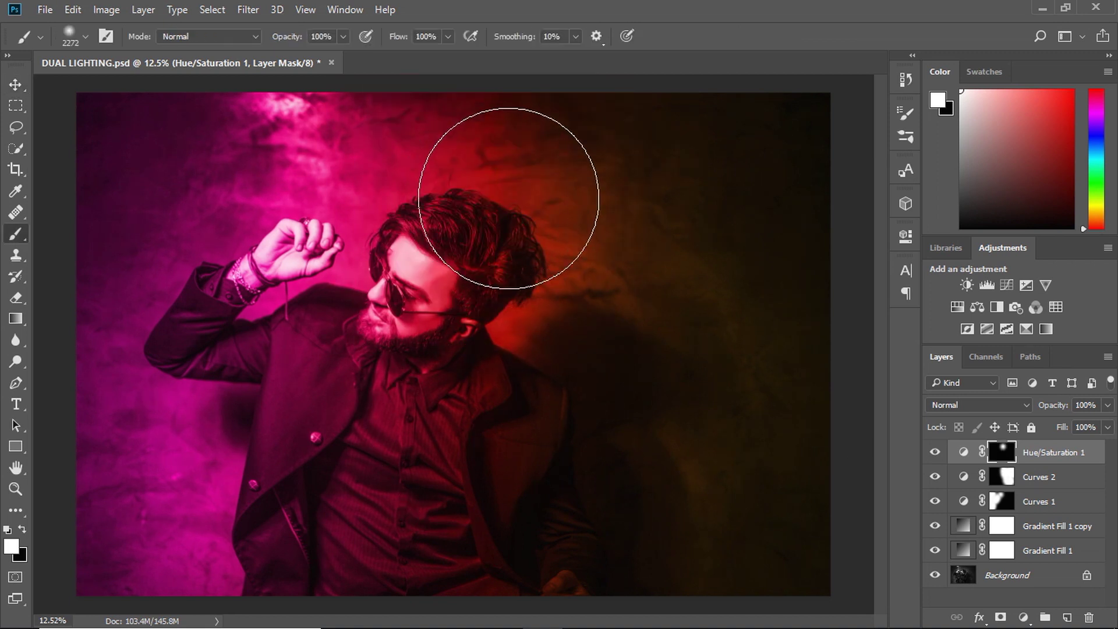
mouse_move(561, 262)
left_mouse_down()
mouse_move(552, 325)
mouse_move(654, 512)
left_mouse_up()
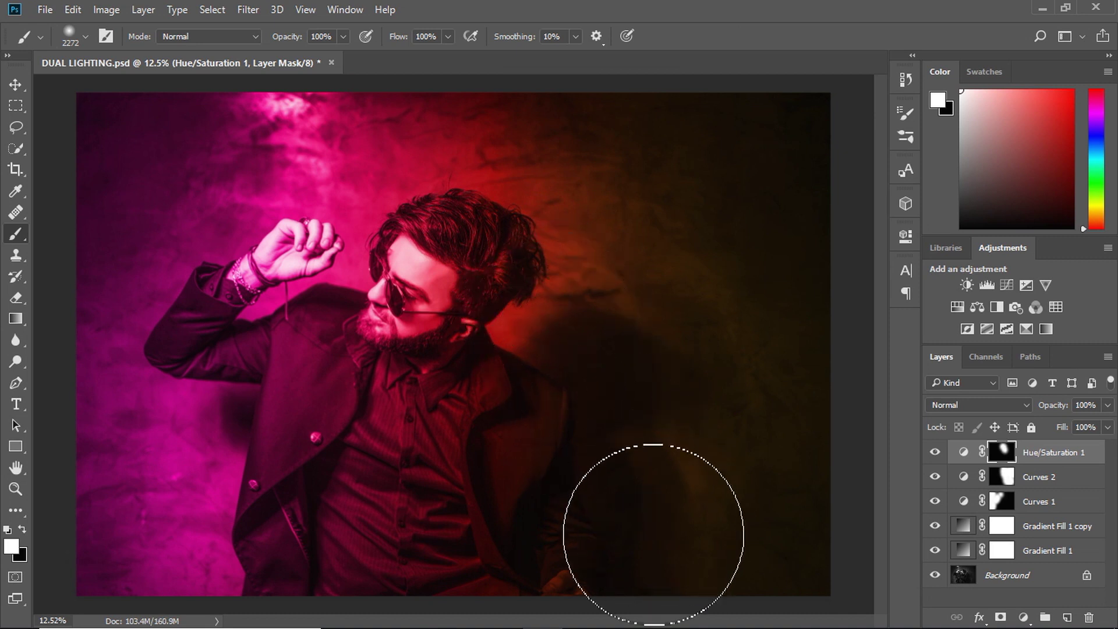
mouse_move(282, 136)
left_mouse_down()
mouse_move(108, 281)
mouse_move(162, 487)
mouse_move(142, 524)
mouse_move(193, 511)
left_mouse_up()
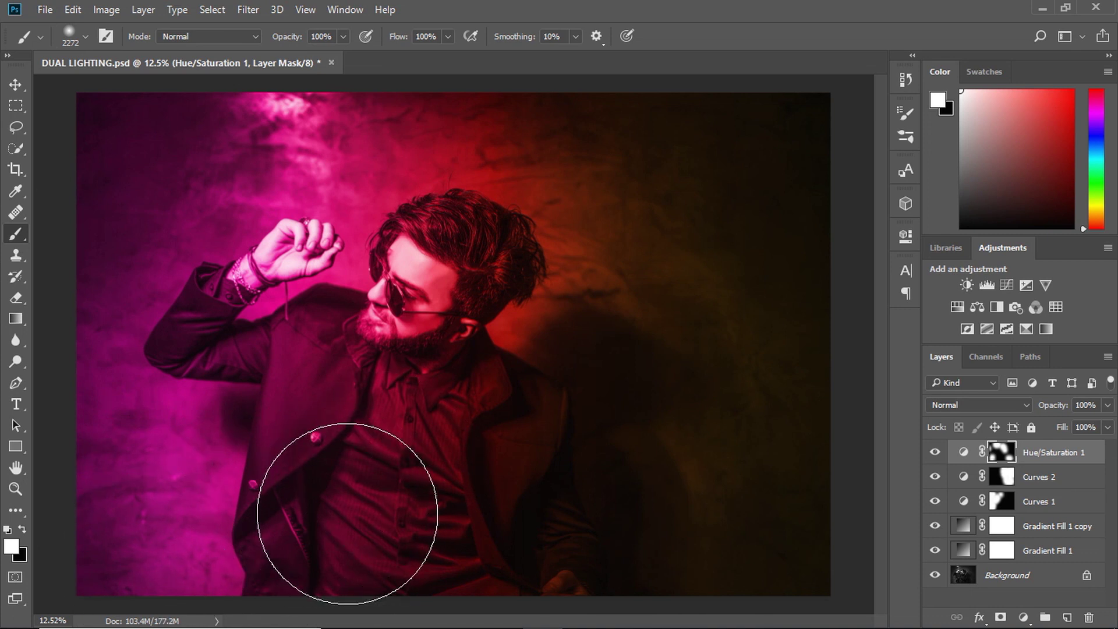
left_click_drag(442, 347, 502, 302)
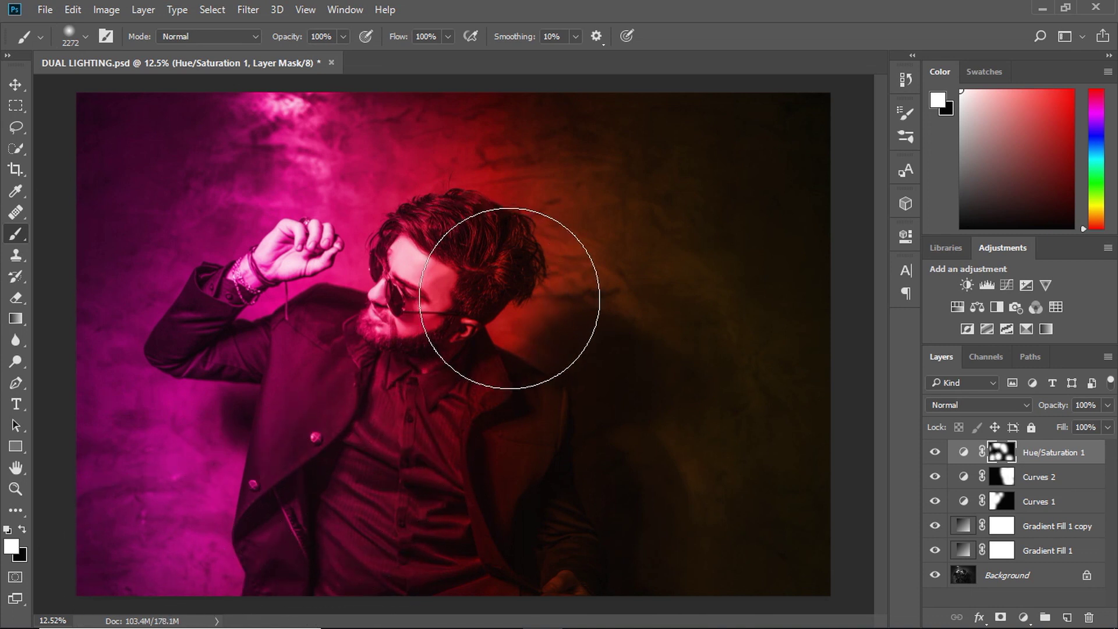
- Shrink the brush, return to the Move tool, and hide Hue/Saturation 1 to compare
left_click_drag(306, 225, 244, 237)
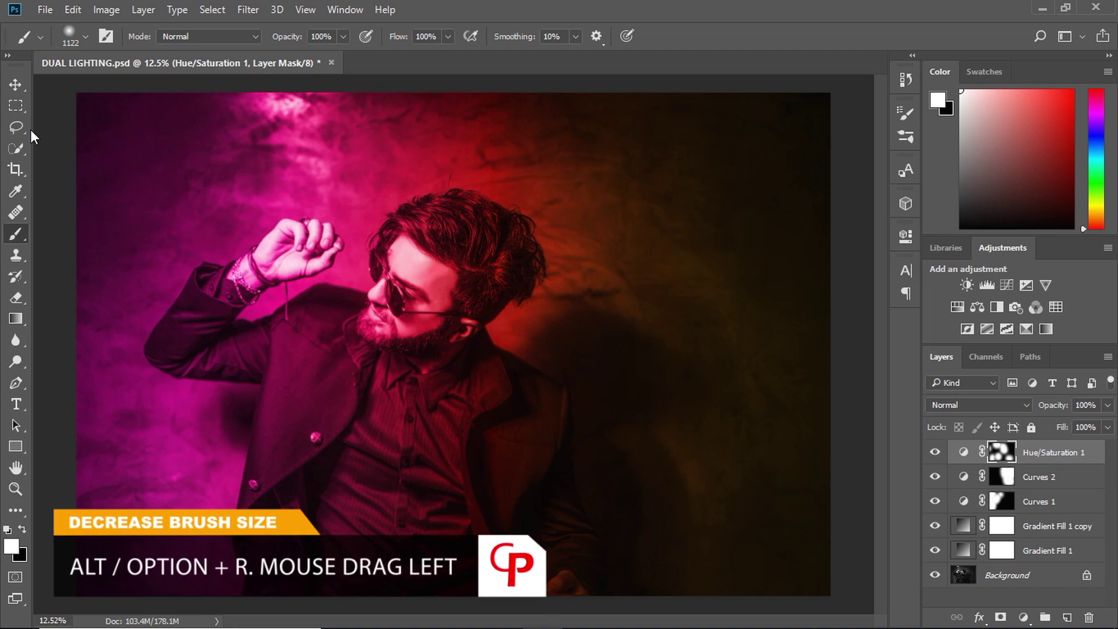
left_click(16, 85)
left_click(935, 452)
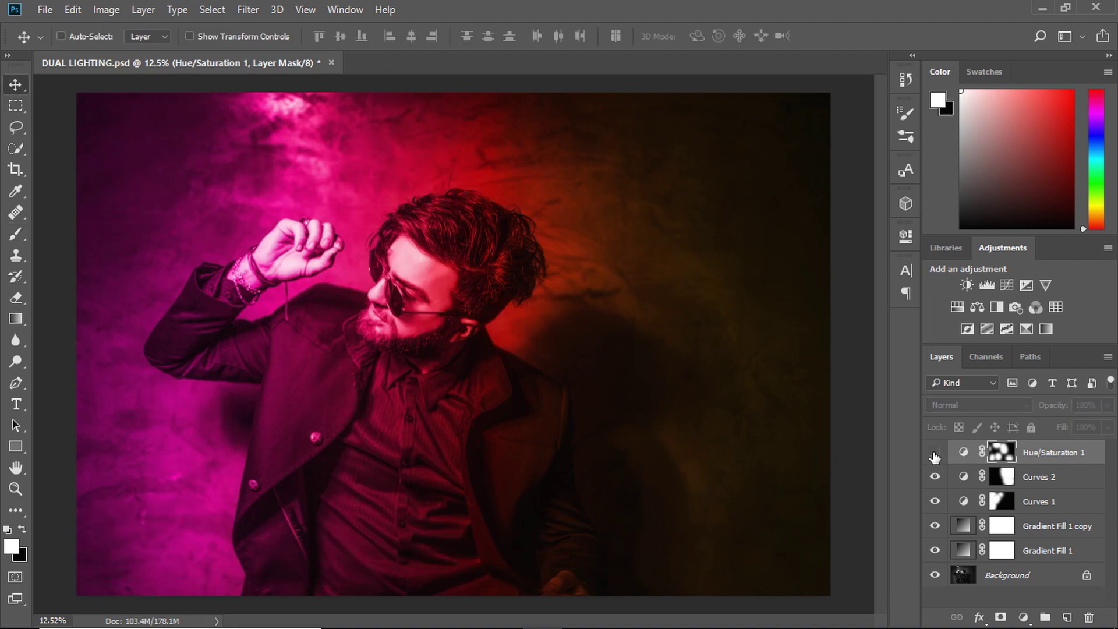
left_click(934, 453)
left_click(934, 453)
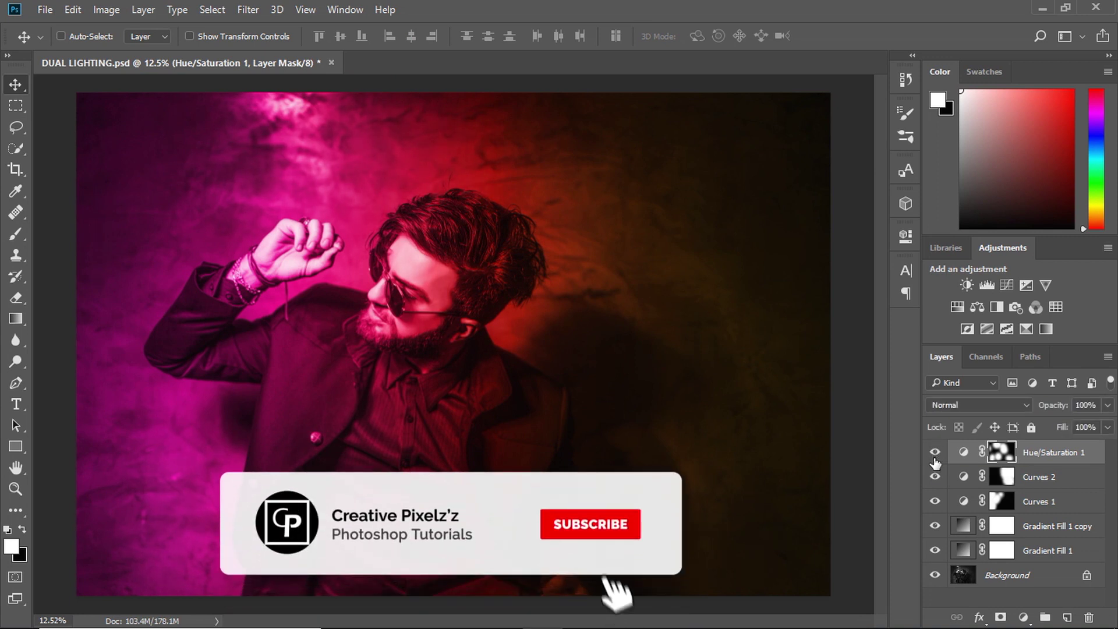
left_click(935, 575, "alt")
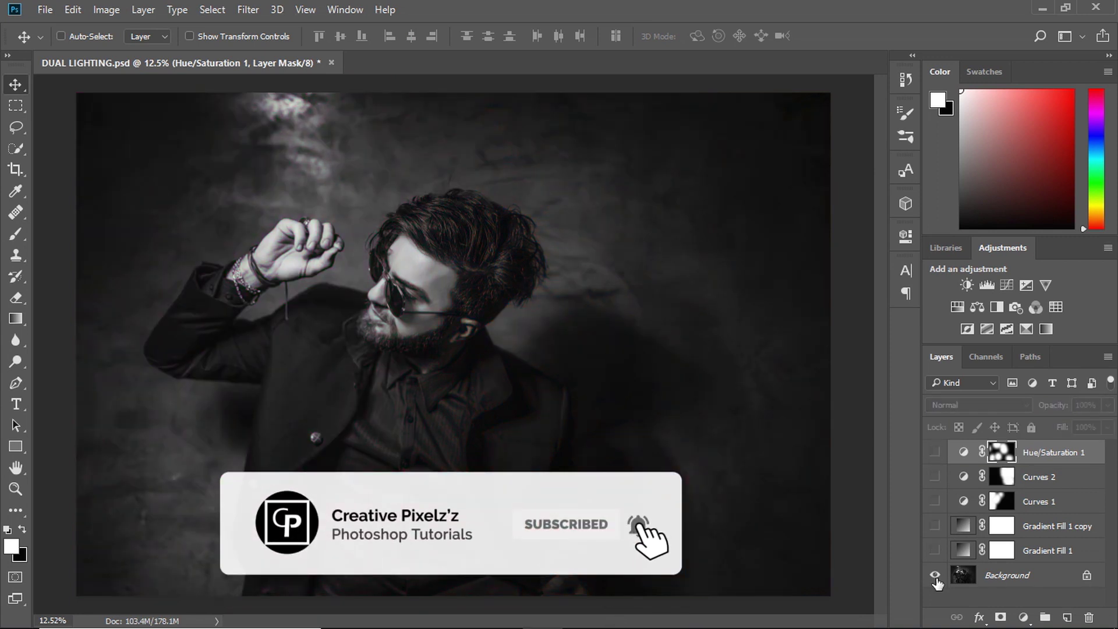
left_click(935, 577, "alt")
left_click(935, 577, "alt")
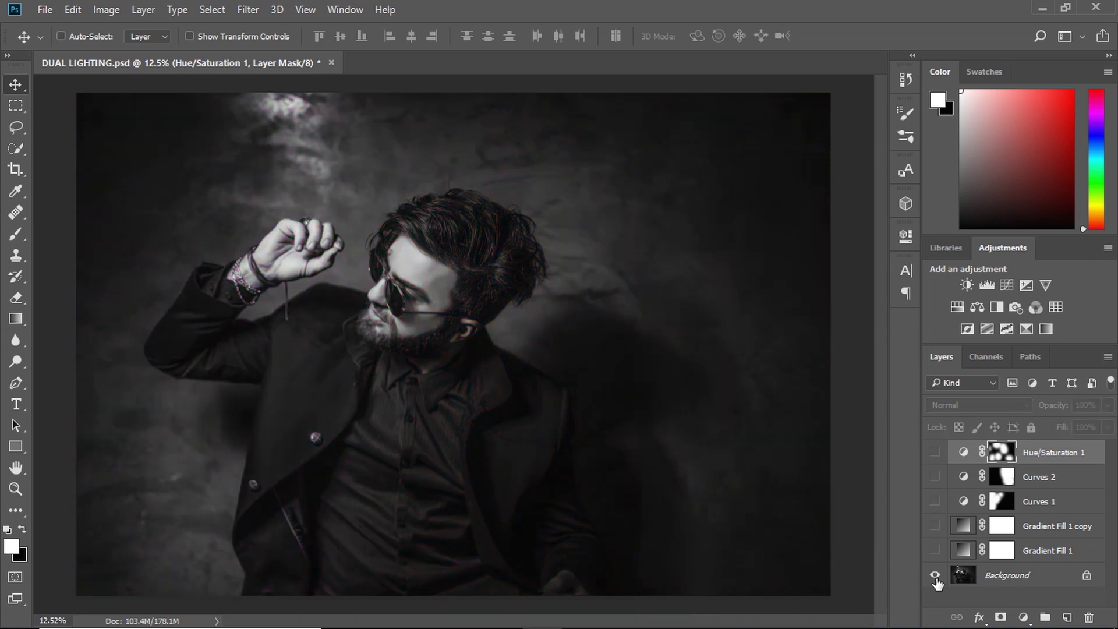
left_click(935, 576, "alt")
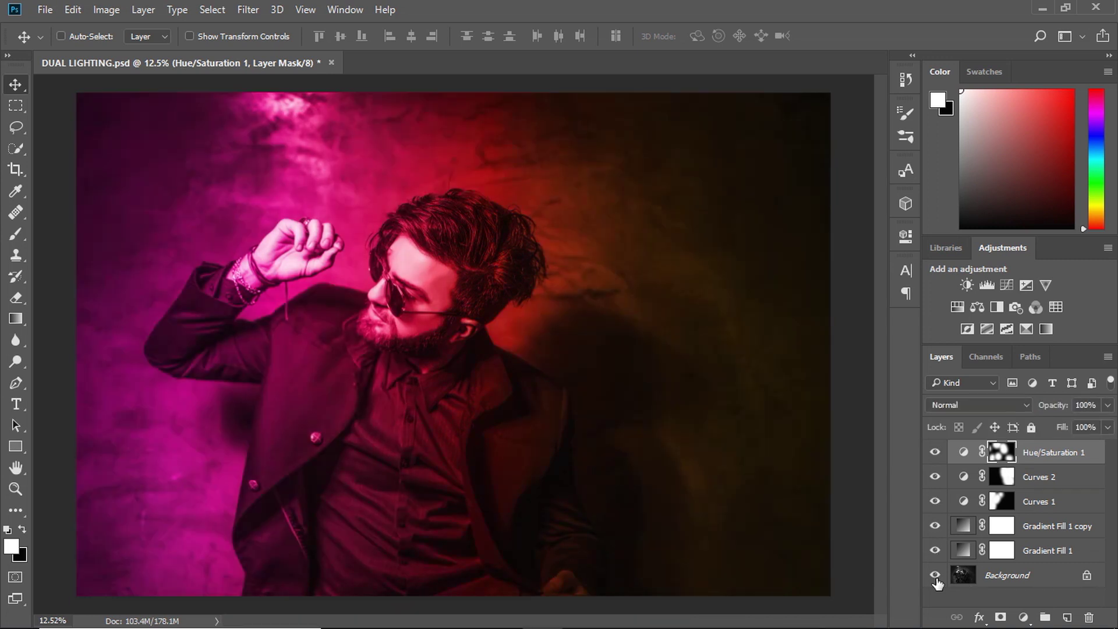